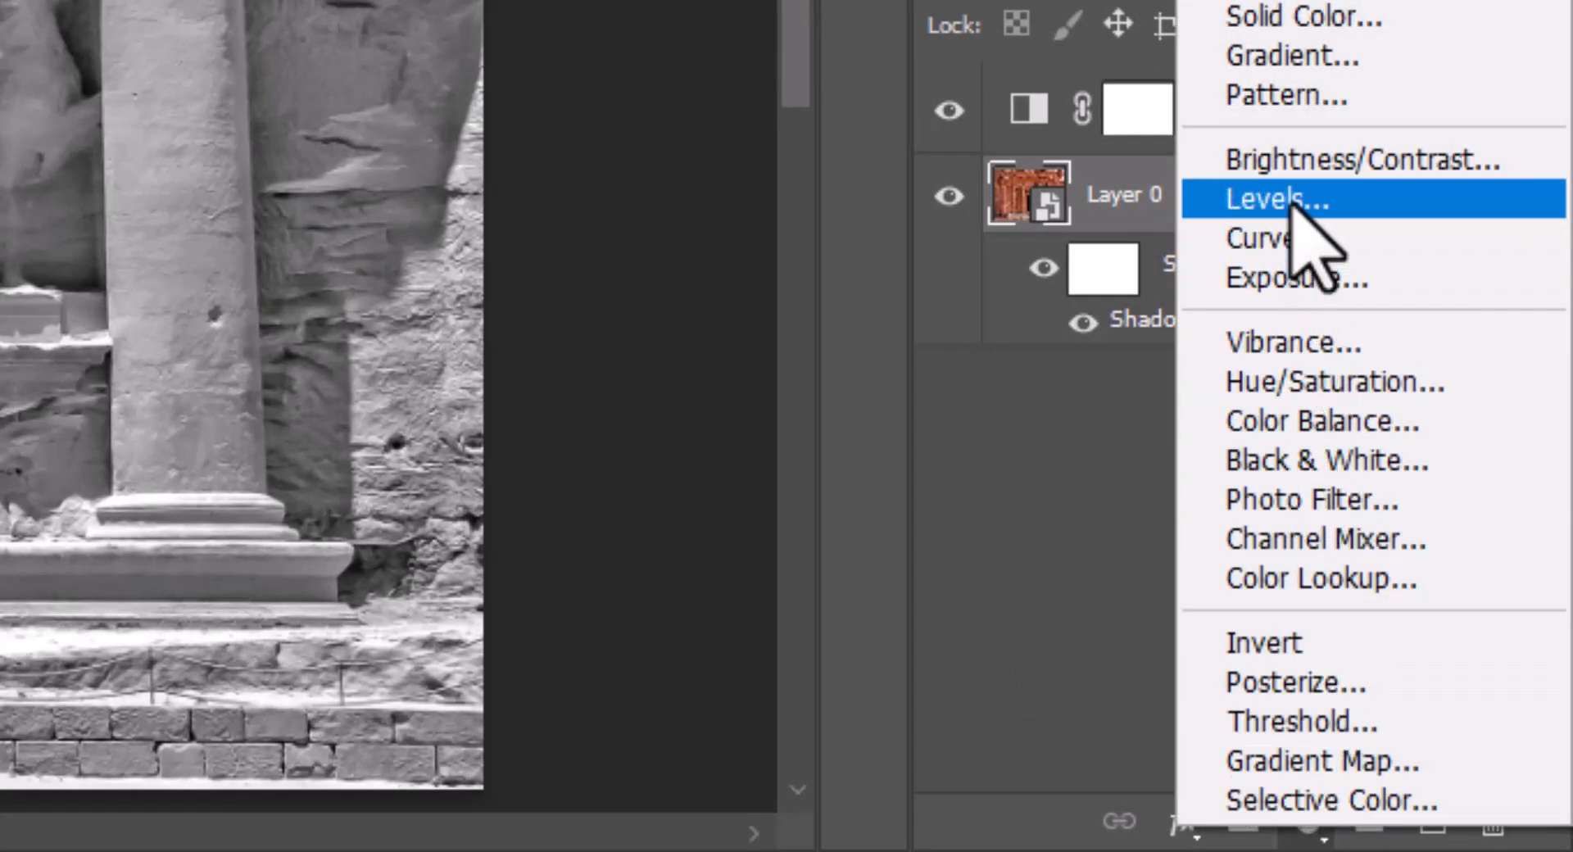
Add a Levels adjustment layer directly above Layer 0 and set its white output level to 185
left_click(1293, 205)
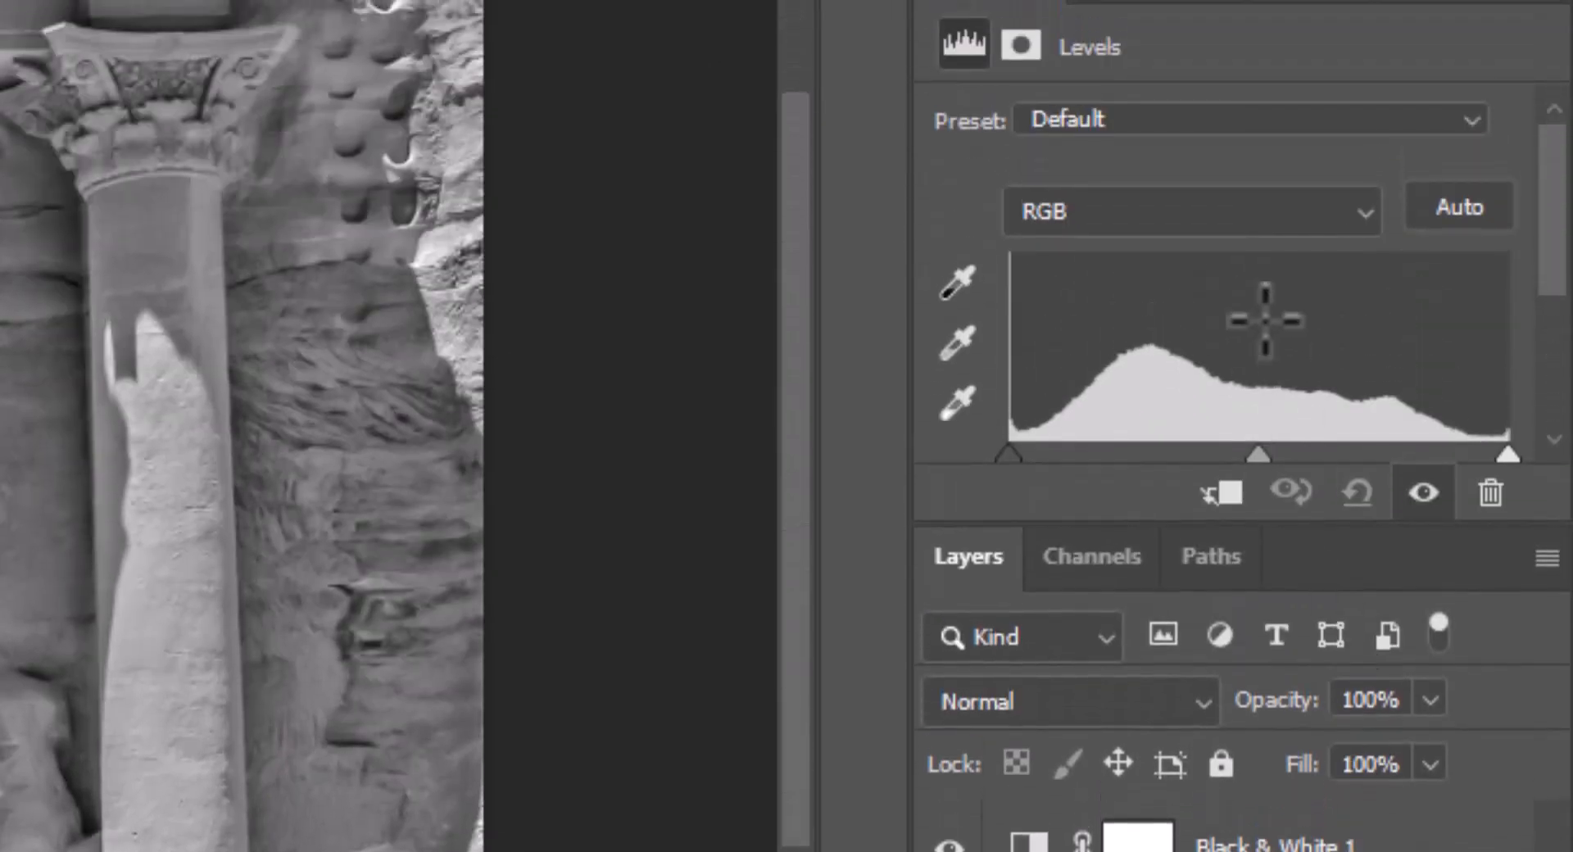
scroll(1311, 377, "down", 4)
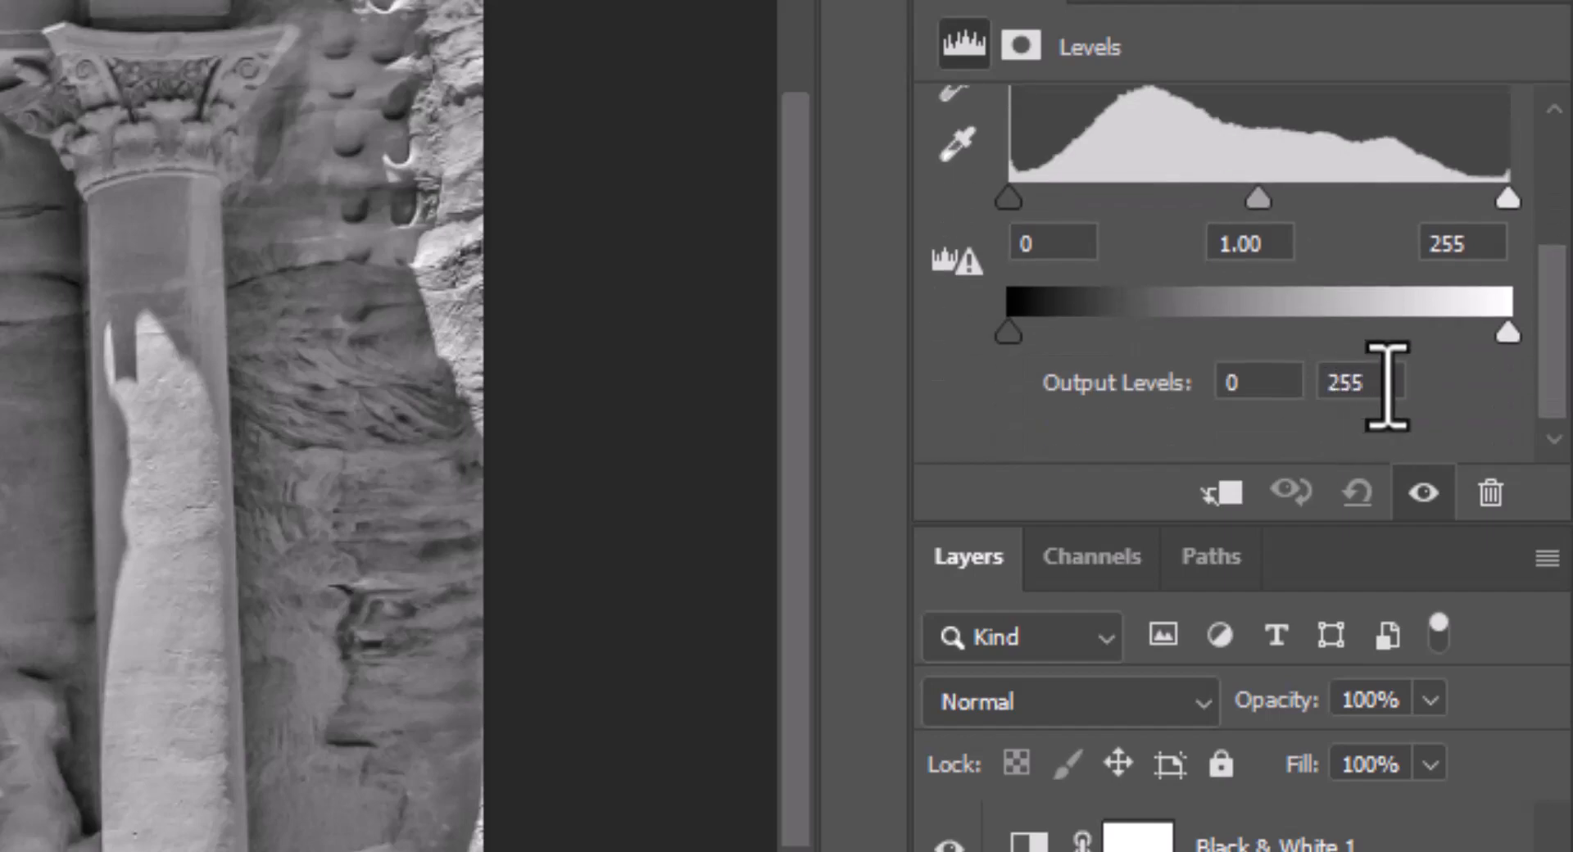
left_click_drag(1402, 386, 1257, 380)
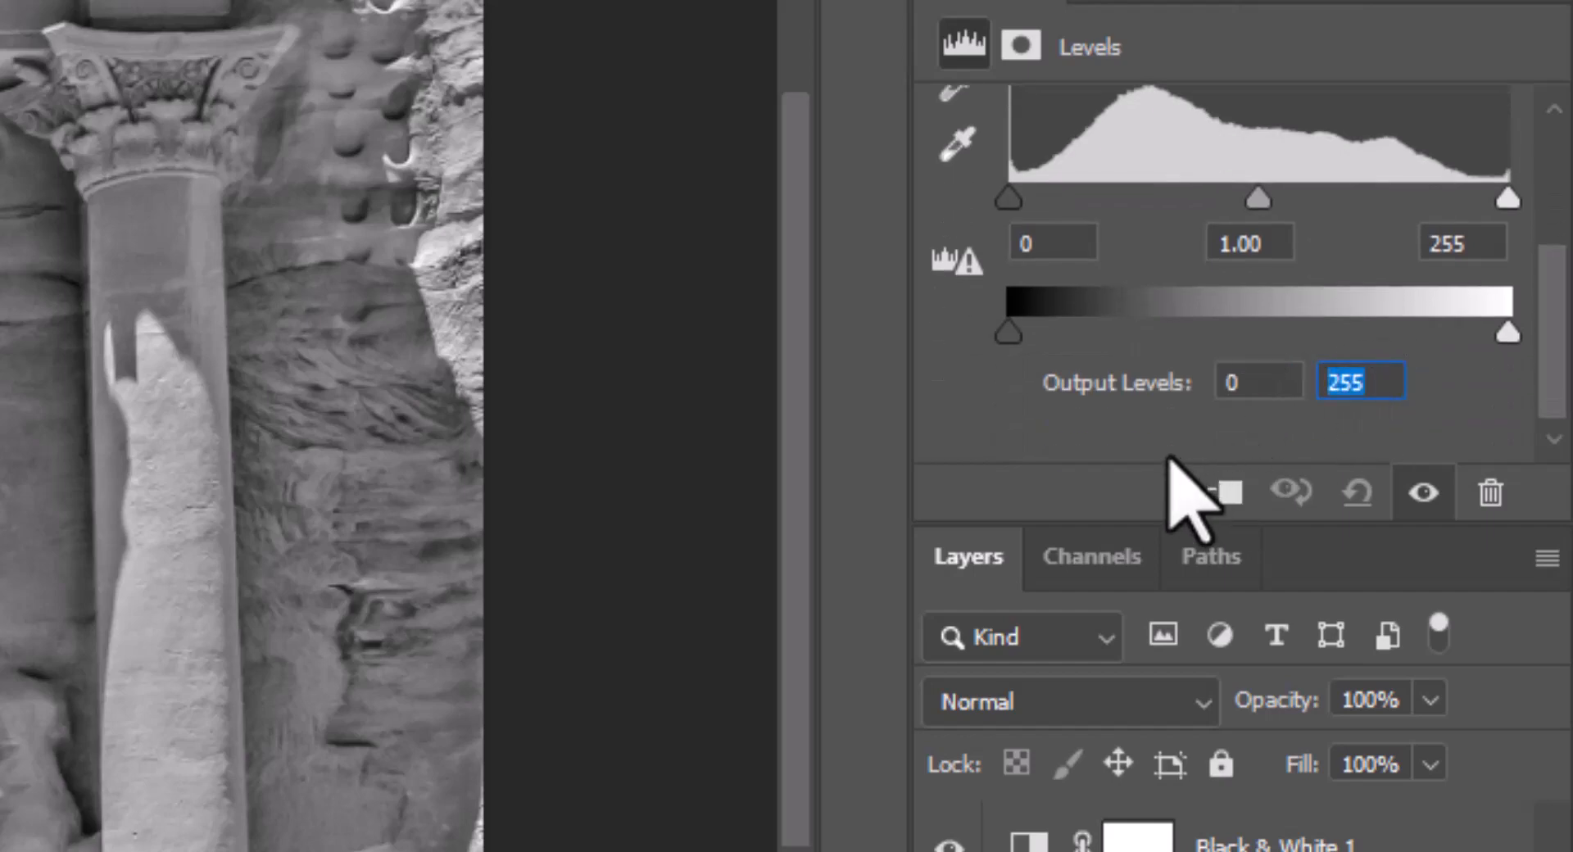
type("185")
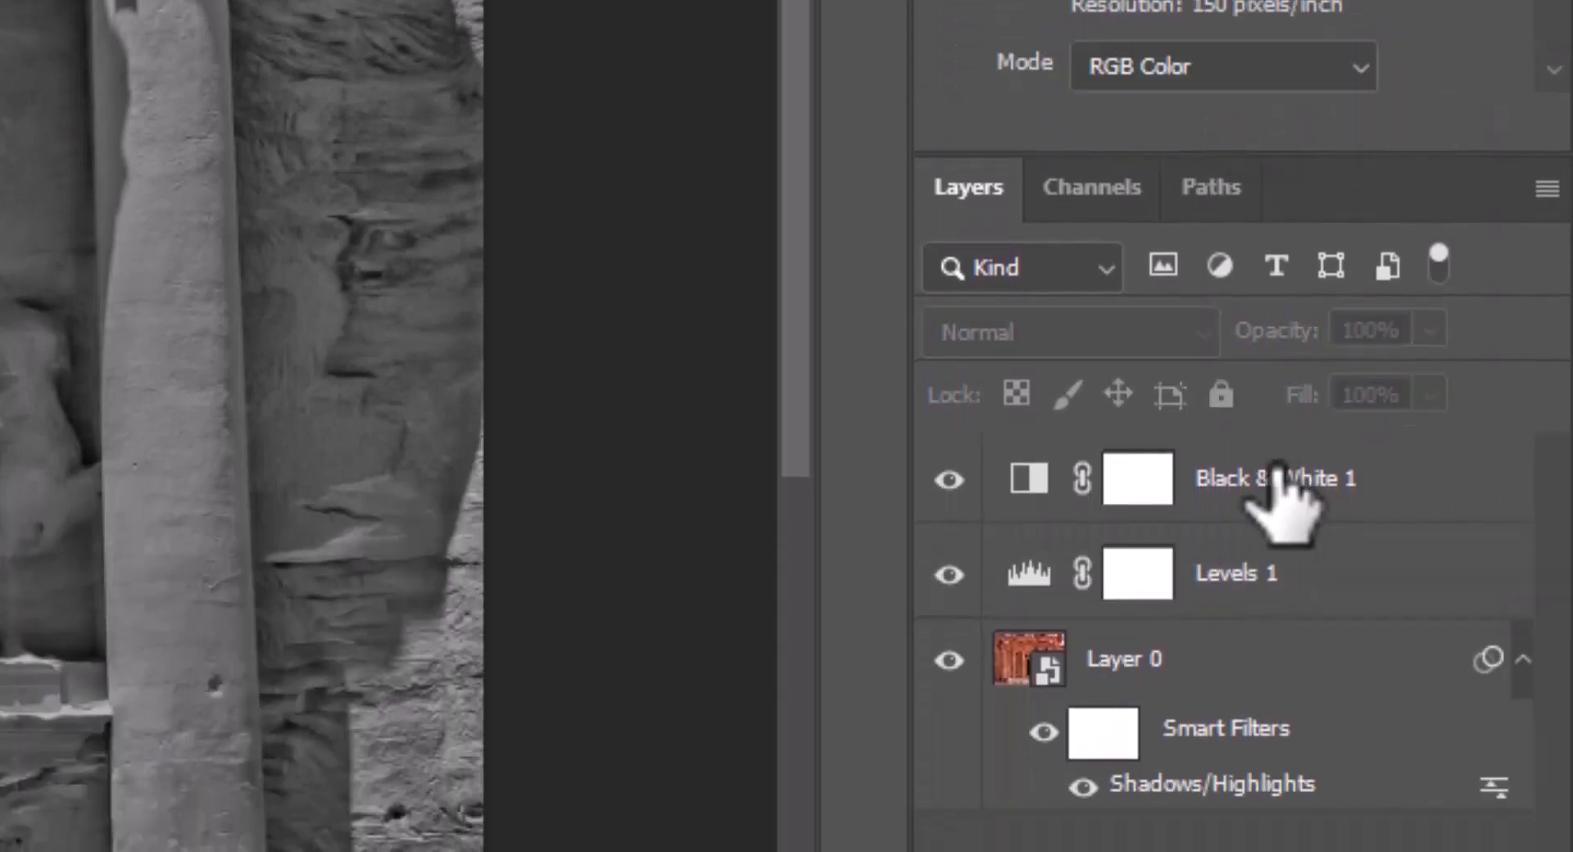
Select the Black & White 1, Levels 1 and Layer 0 layers and convert them together into one smart object
left_click(1278, 492)
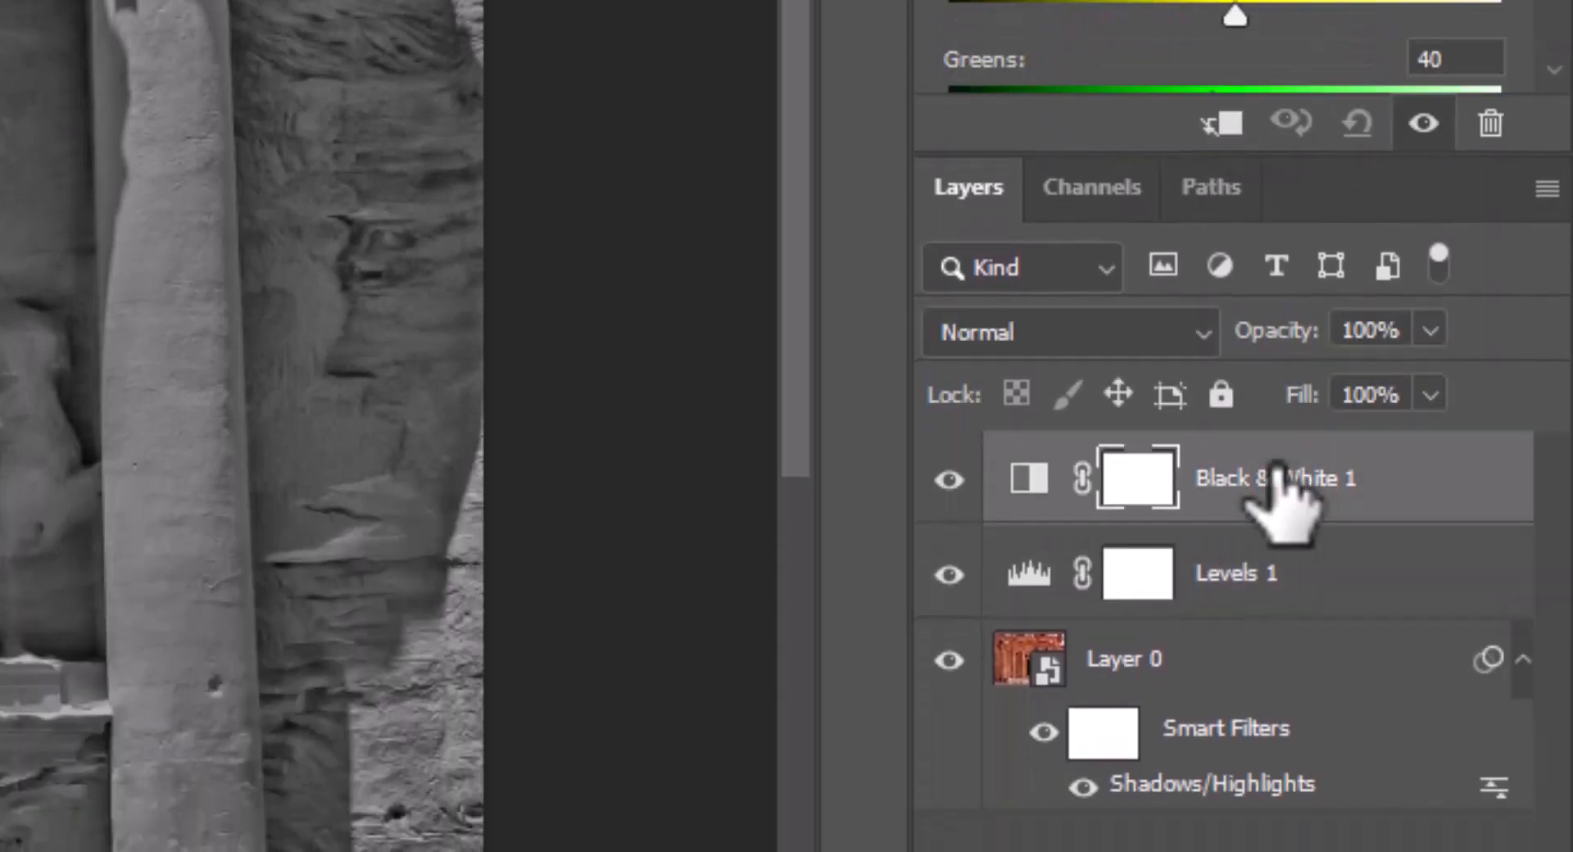
left_click(1278, 731, "shift")
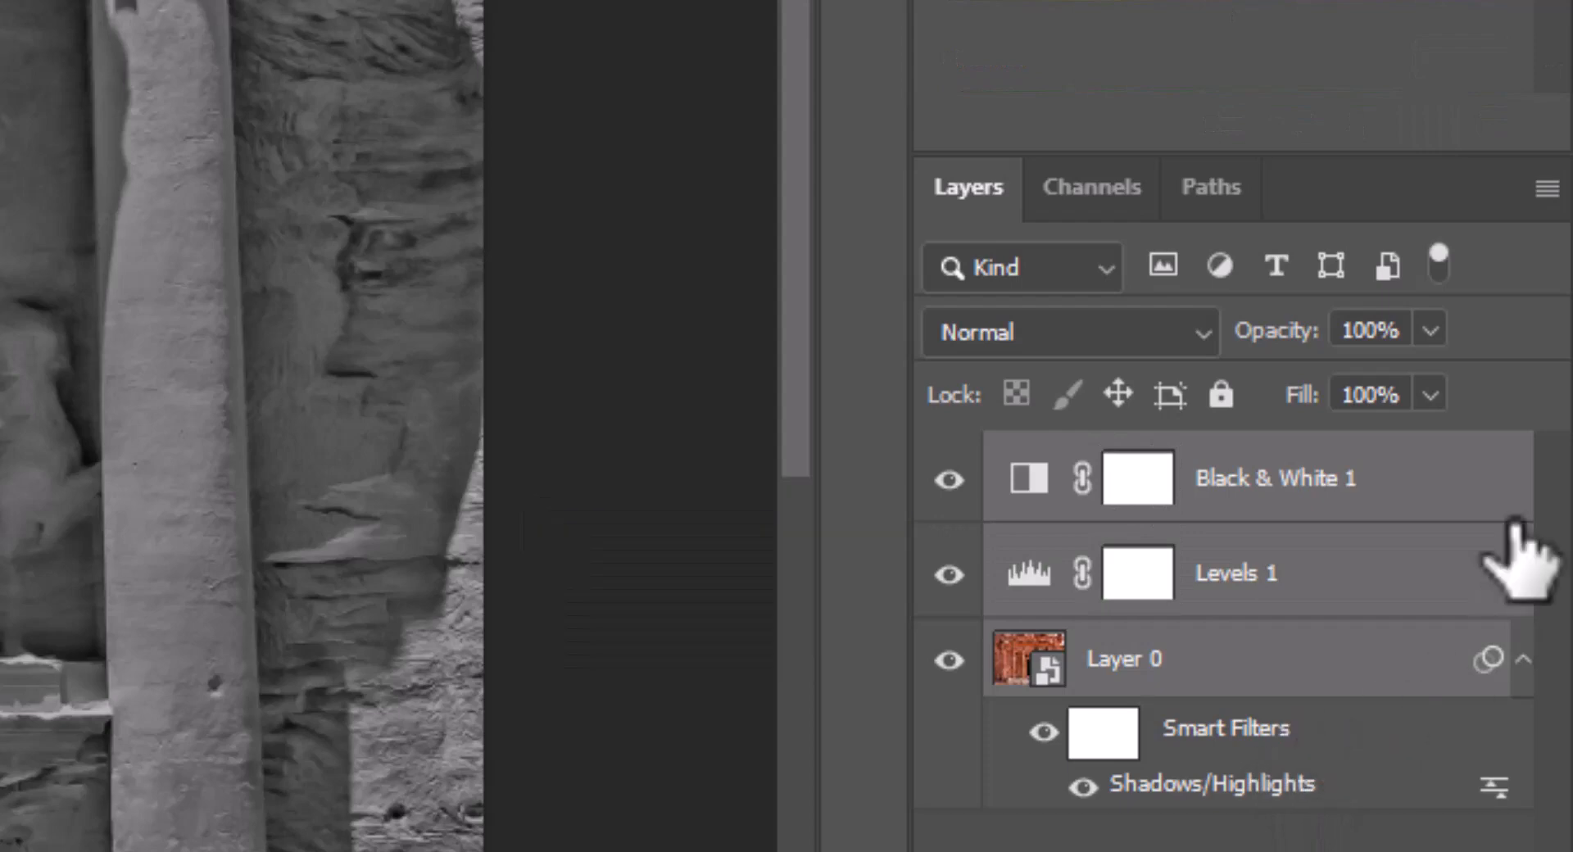
left_click(1547, 189)
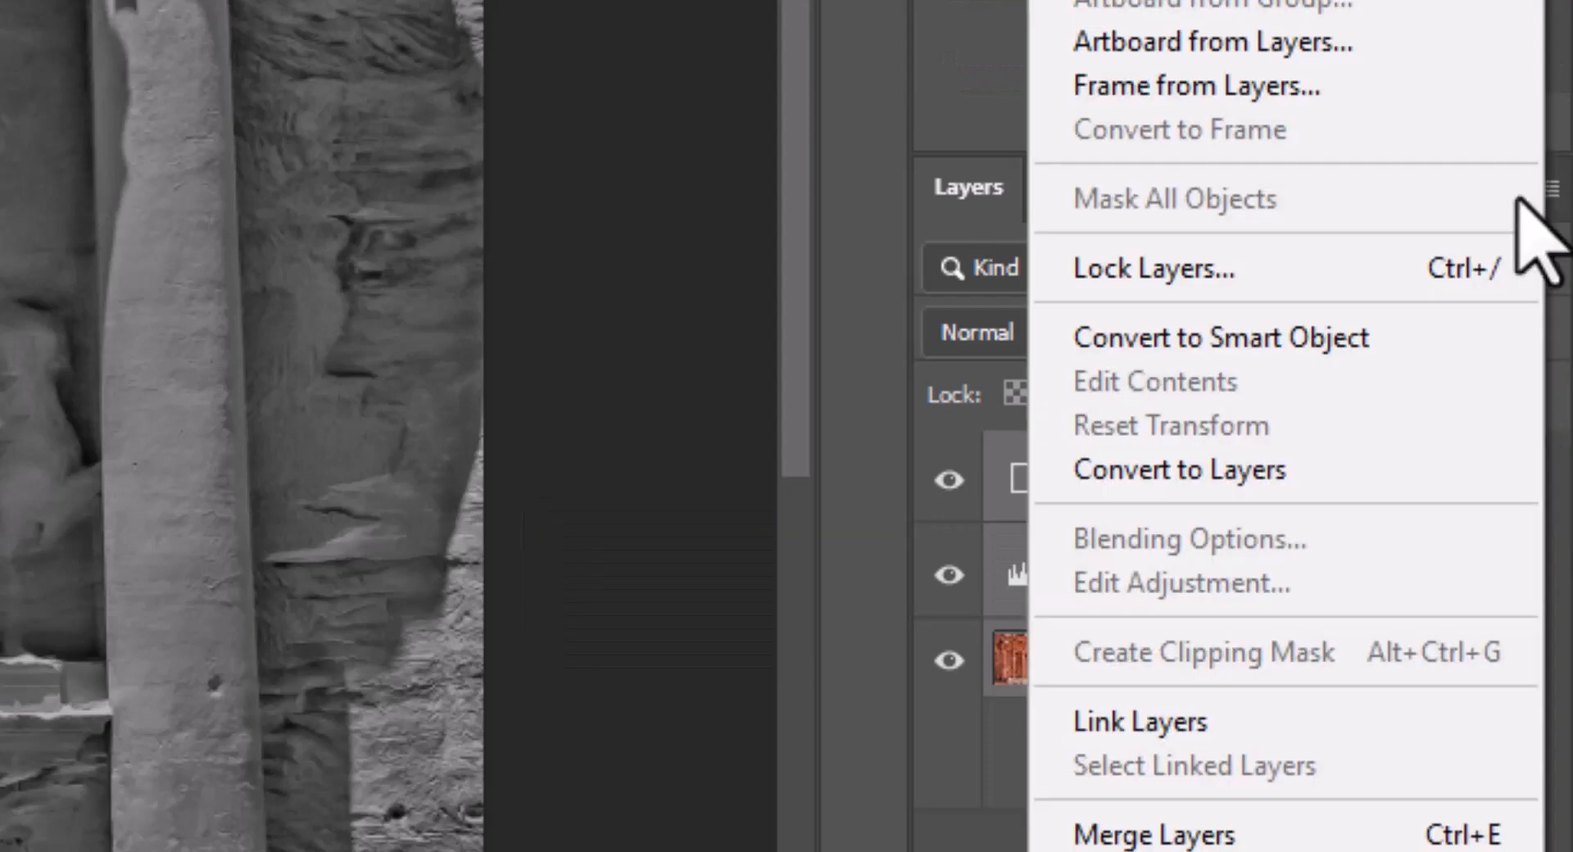
left_click(1393, 336)
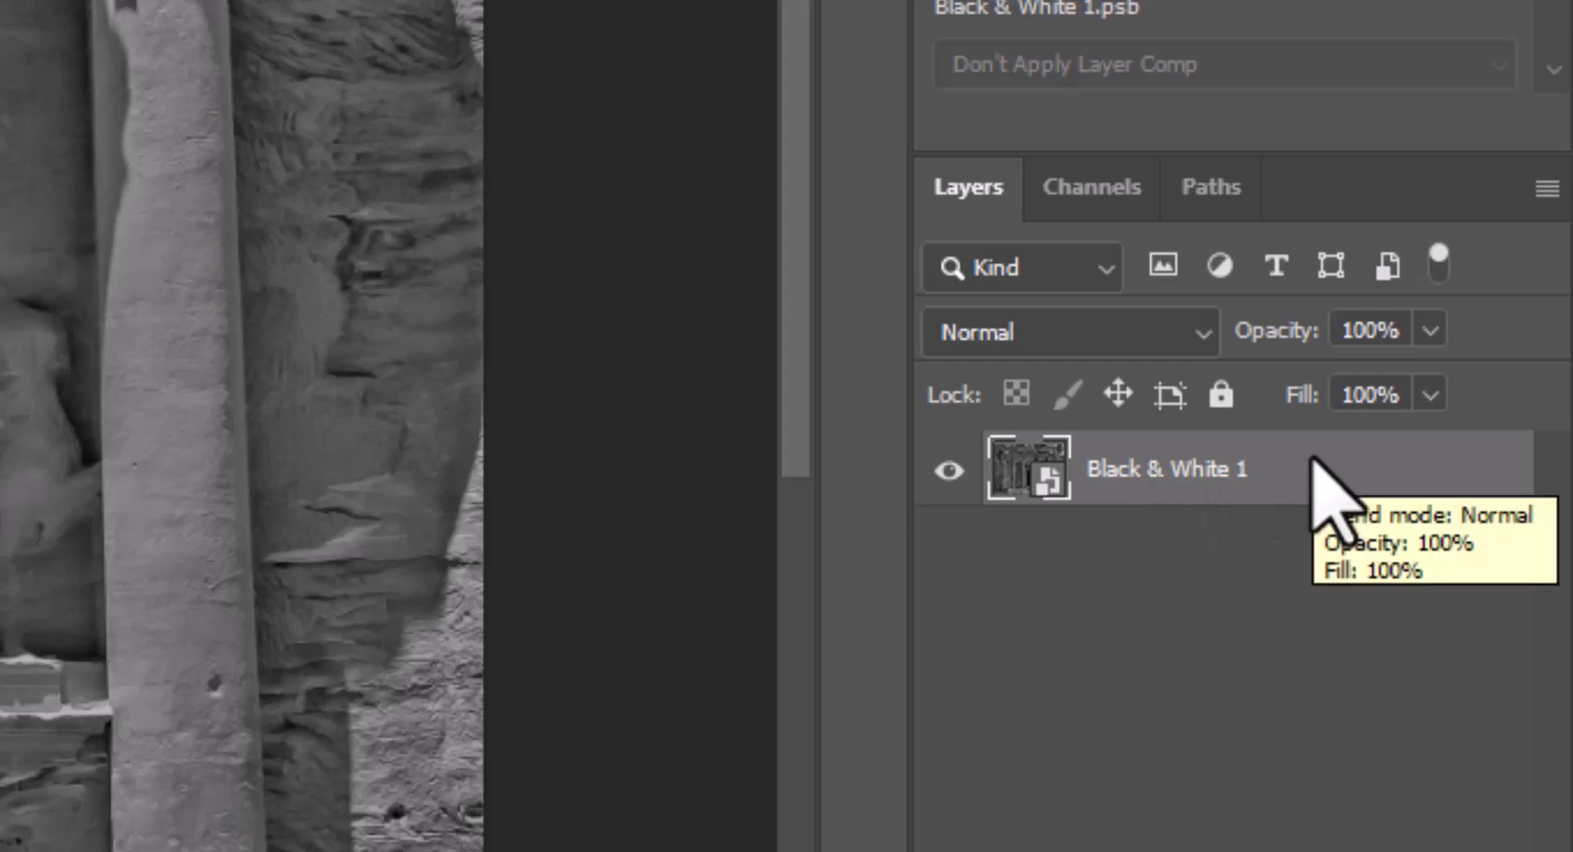
Duplicate the smart object twice and name the three layers Find Edges, Charcoal and Grain from top to bottom
key("ctrl+j")
key("ctrl+j")
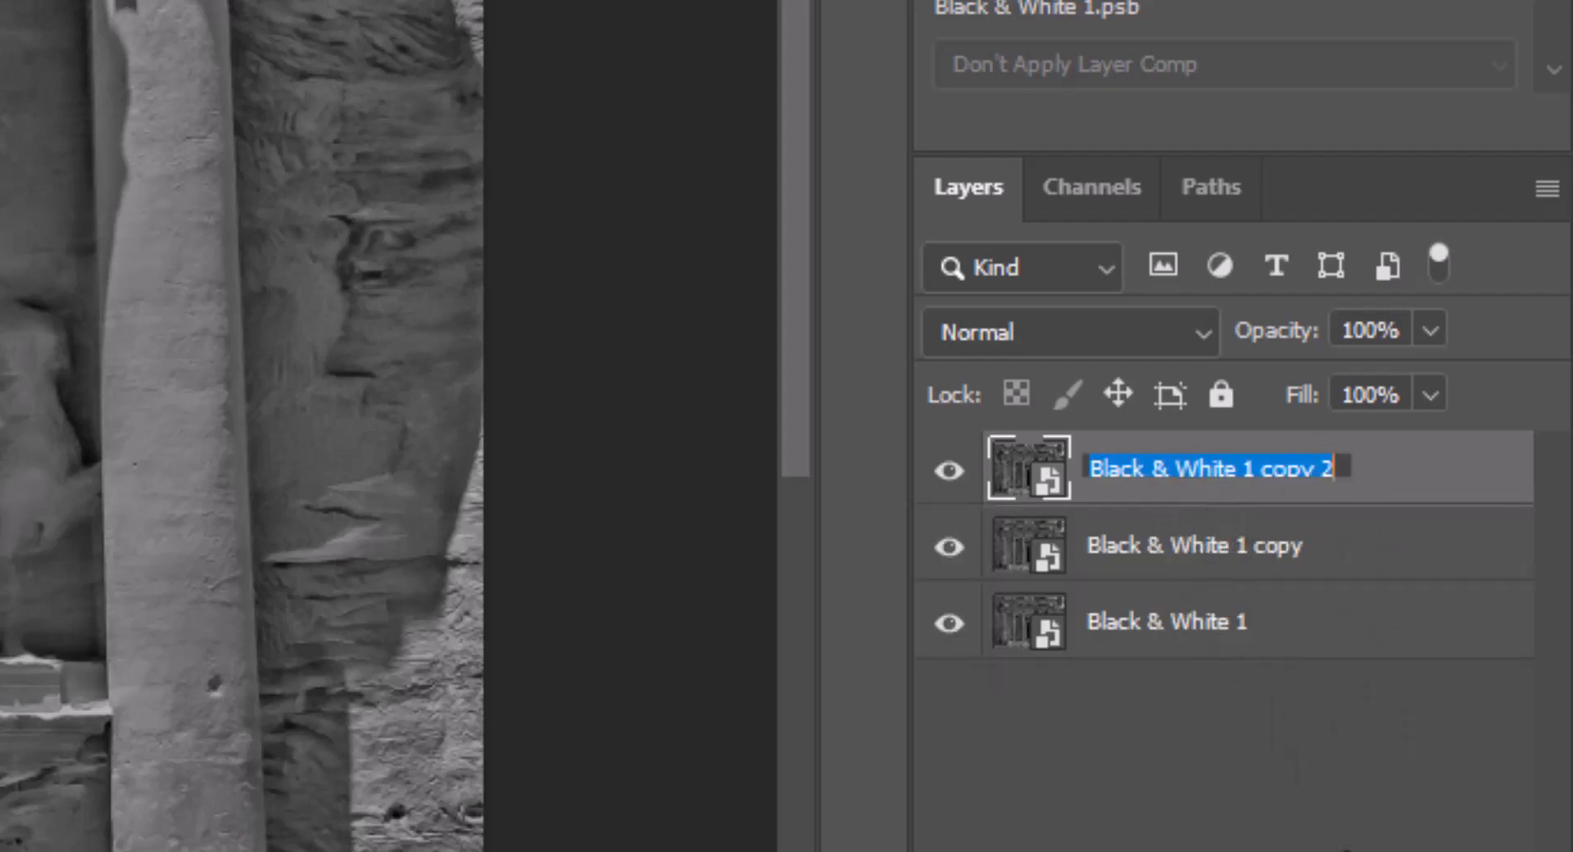
type("Find Edges")
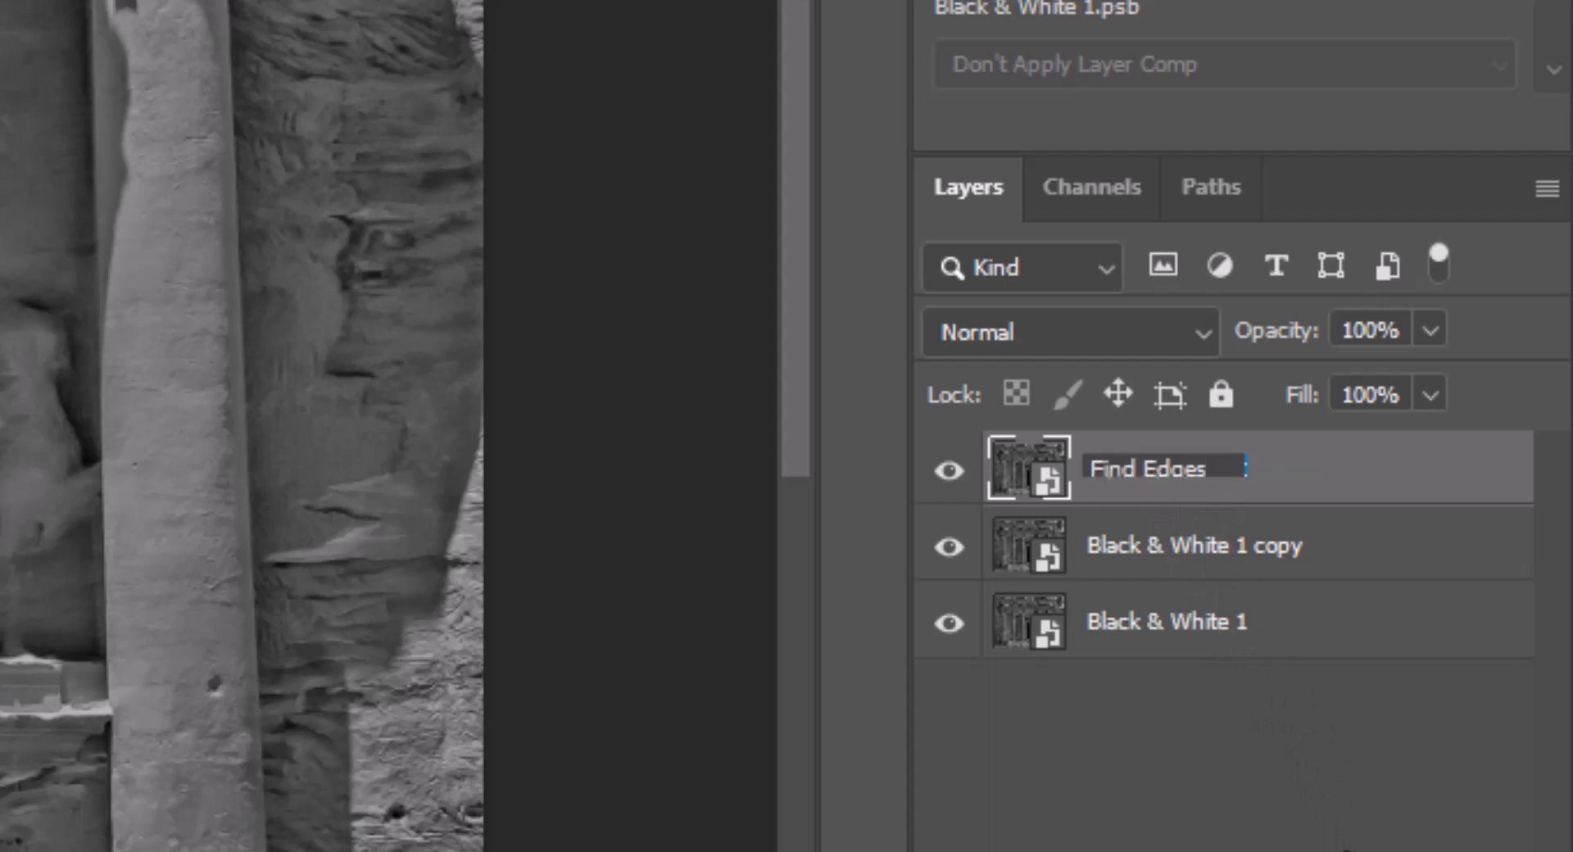
left_click(1111, 548)
double_click(1111, 547)
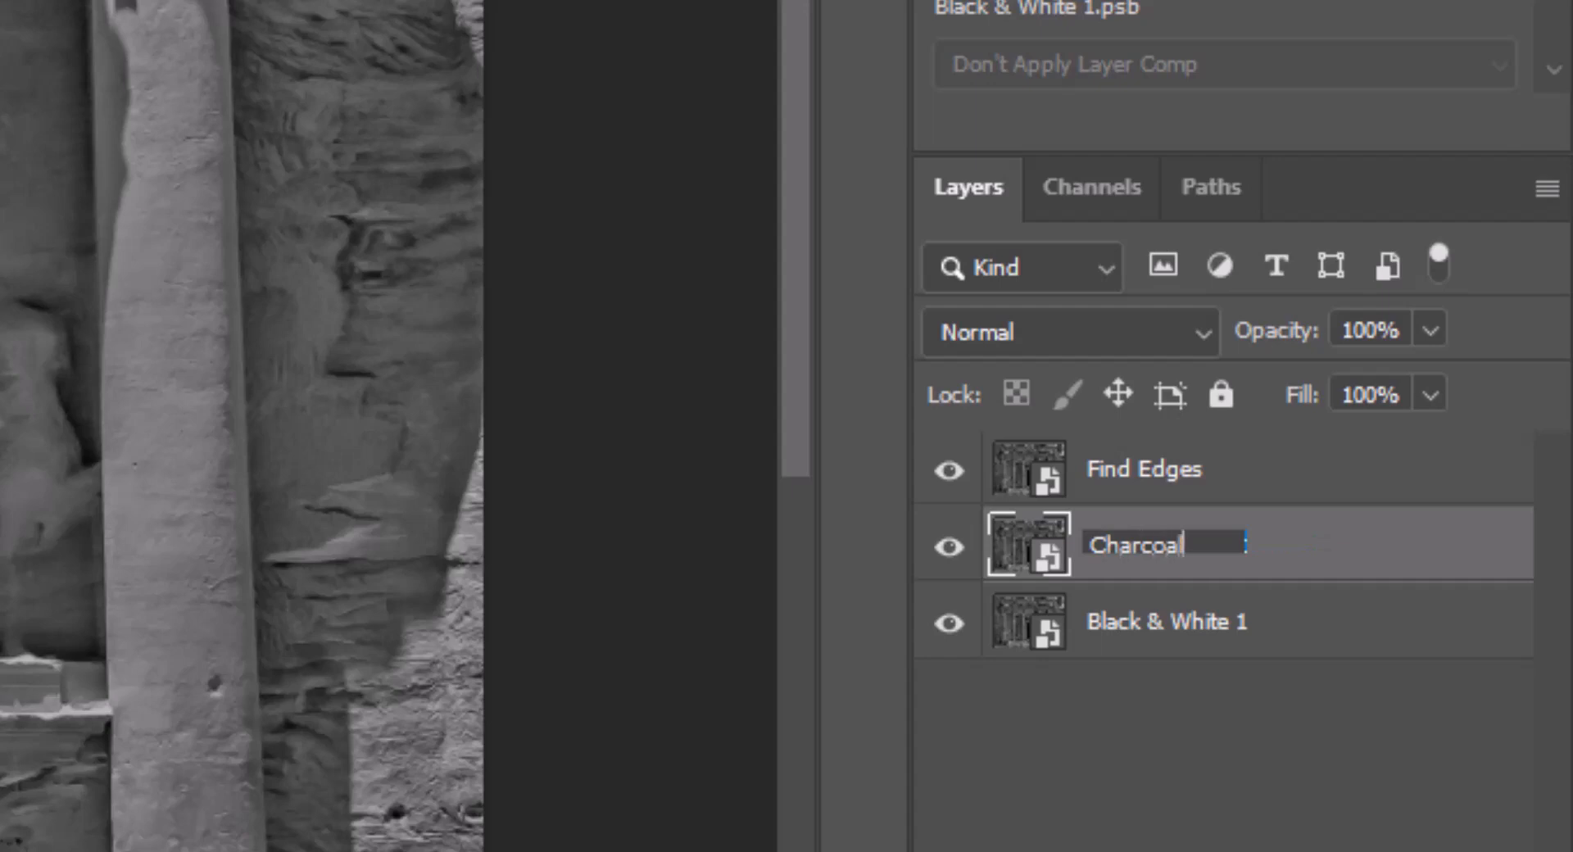
left_click(1144, 635)
double_click(1144, 635)
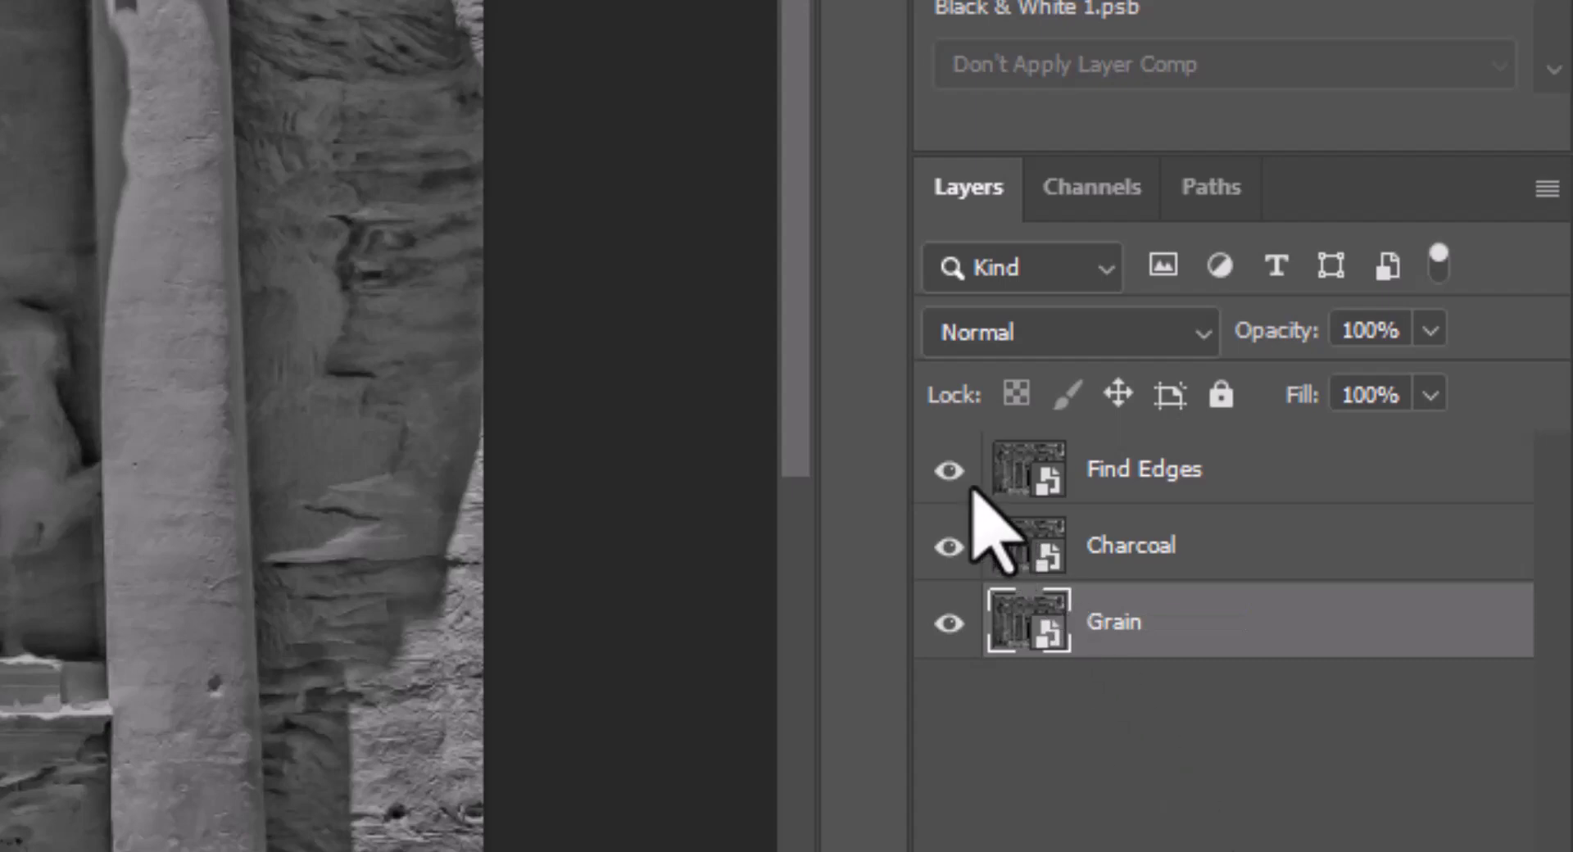
Hide the Find Edges and Charcoal layers and choose the Grain texture from the Filter Gallery for the Grain layer
left_click(949, 470)
left_click(949, 545)
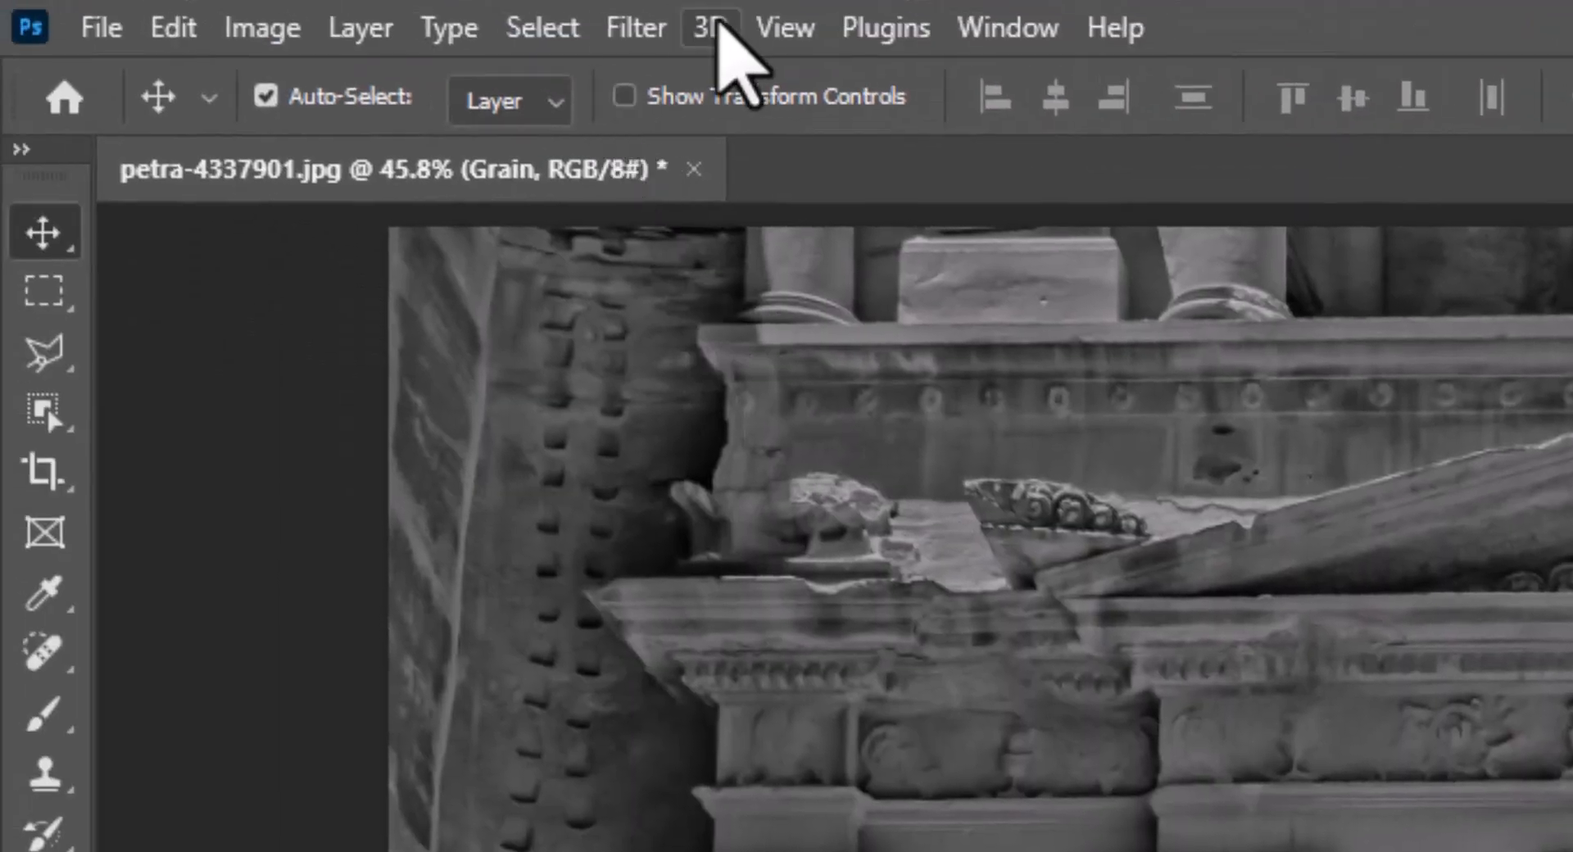
left_click(638, 28)
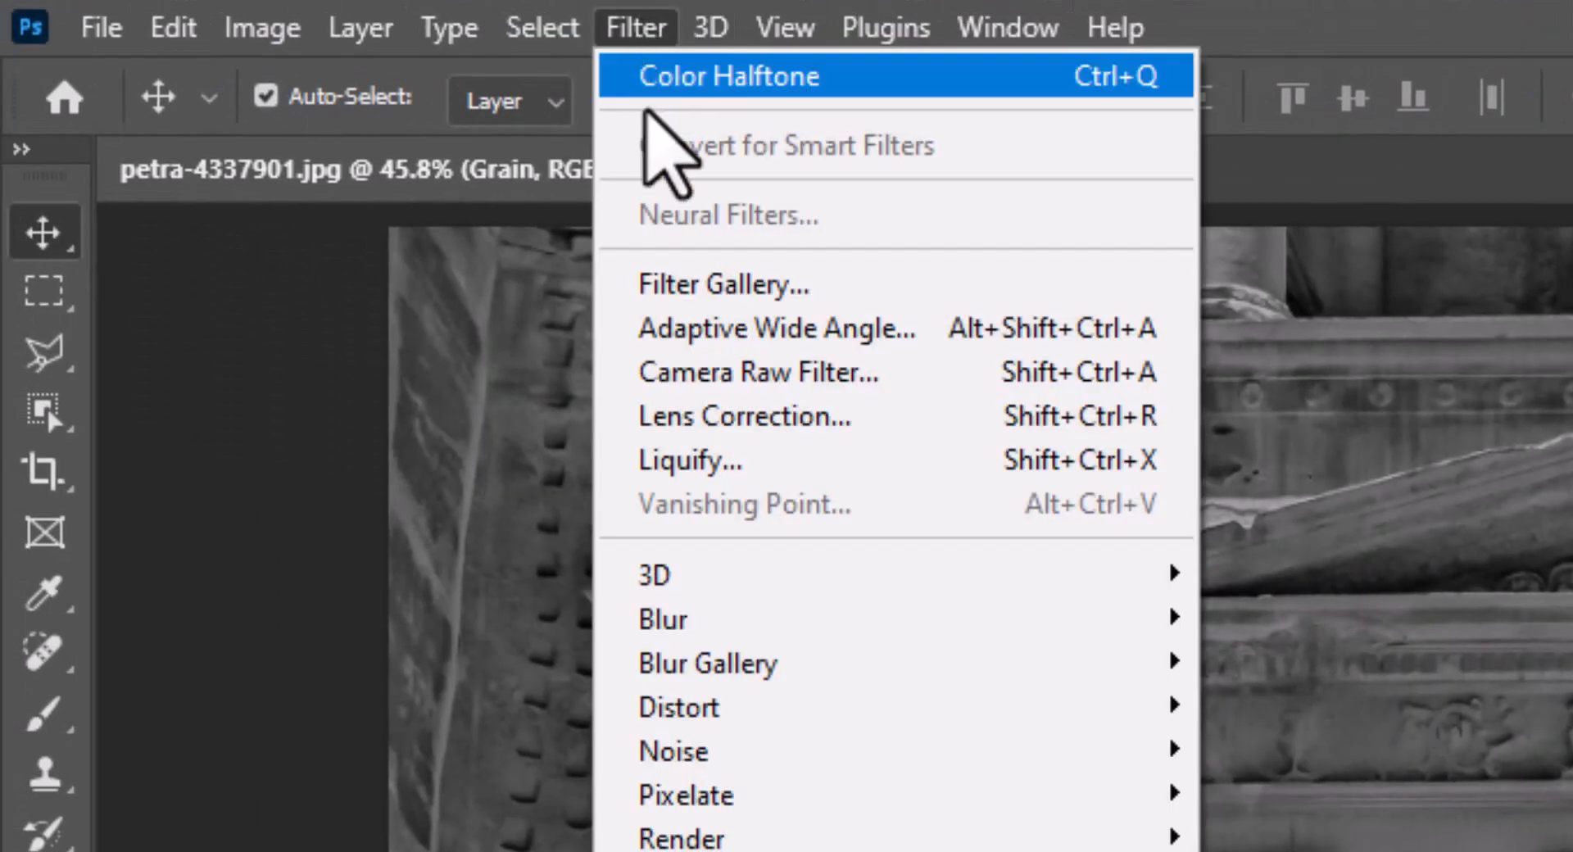
left_click(729, 284)
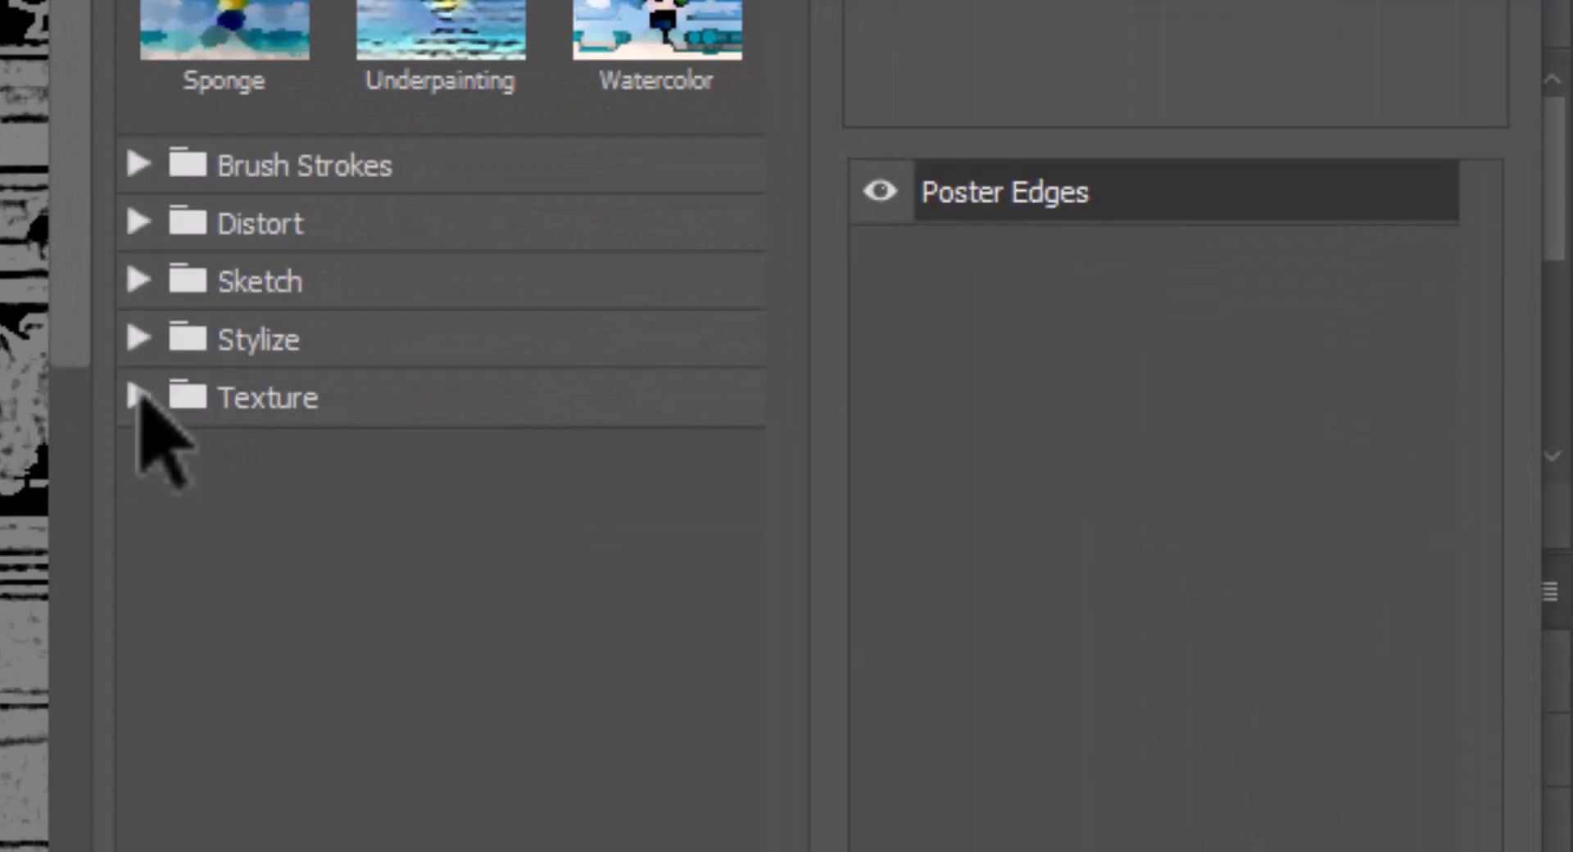
left_click(138, 396)
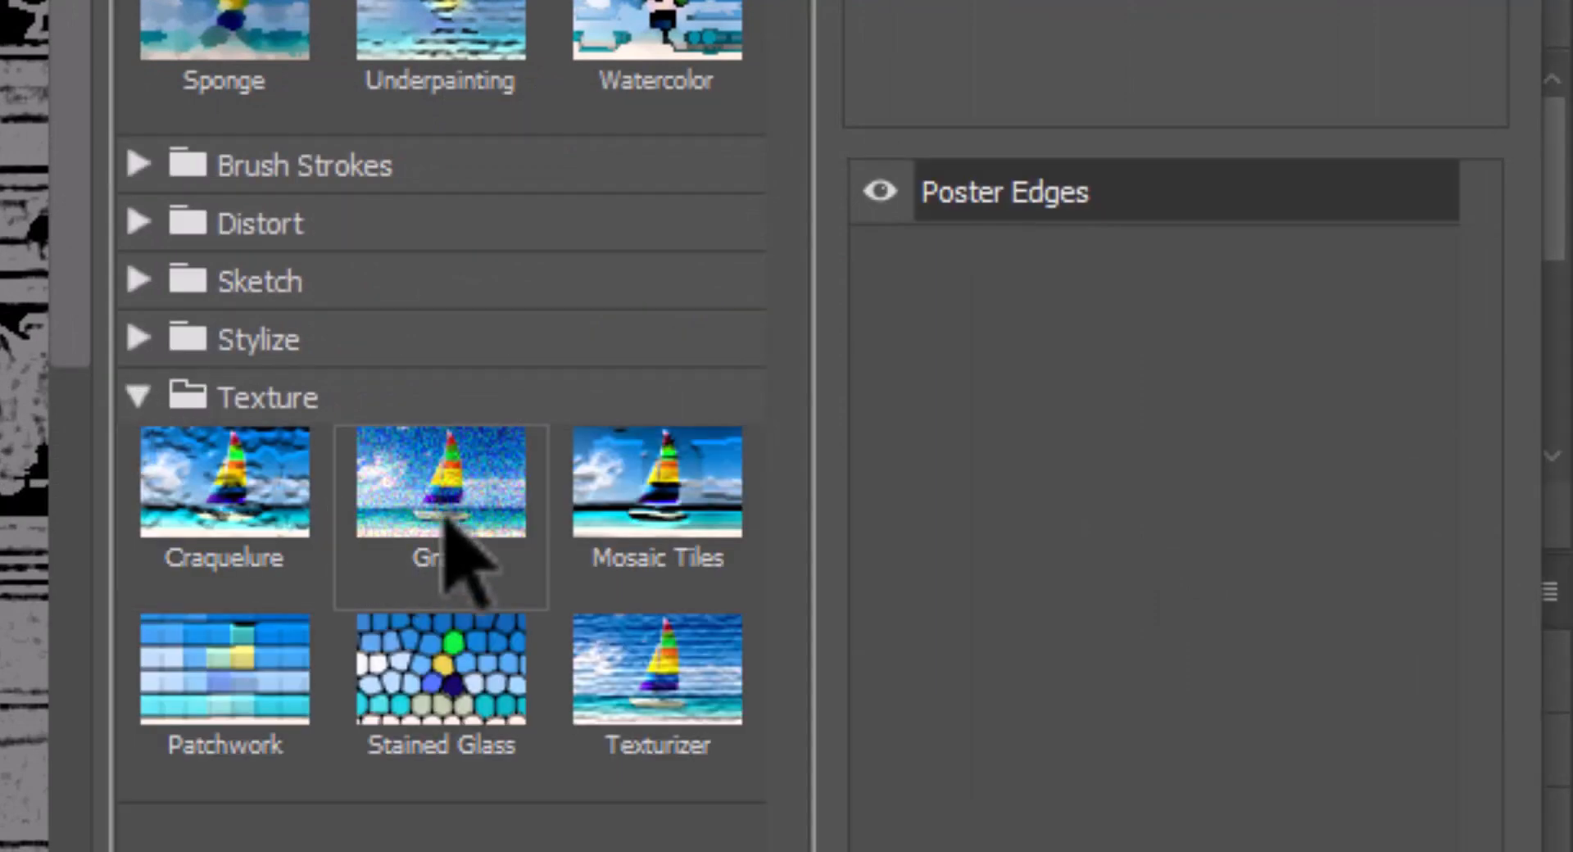
left_click(450, 544)
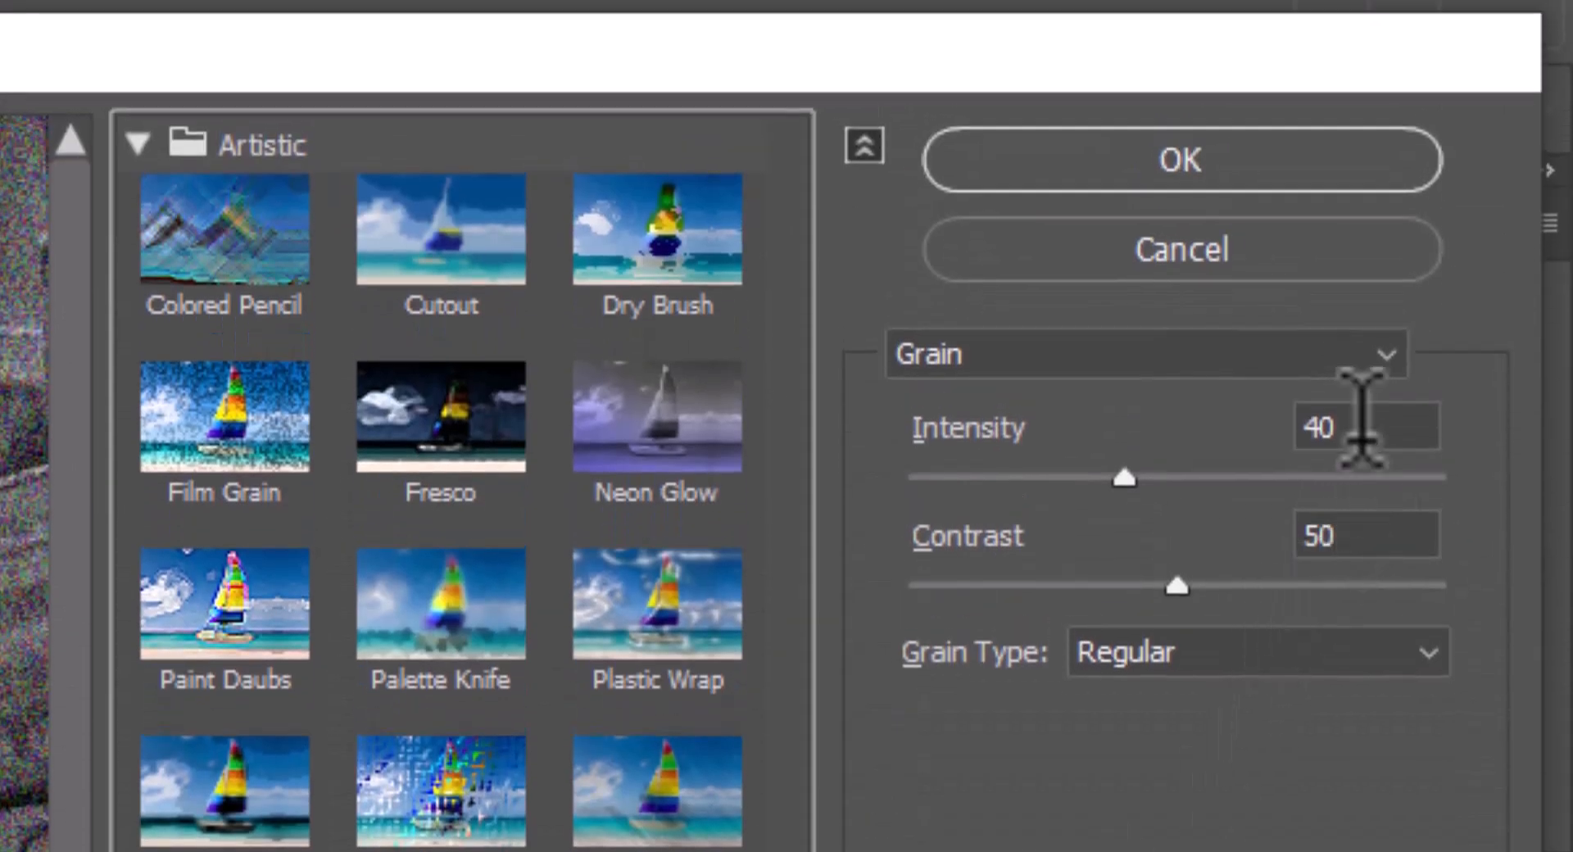
Set the grain intensity to 100 and contrast to 50, and apply the filter
double_click(1365, 287)
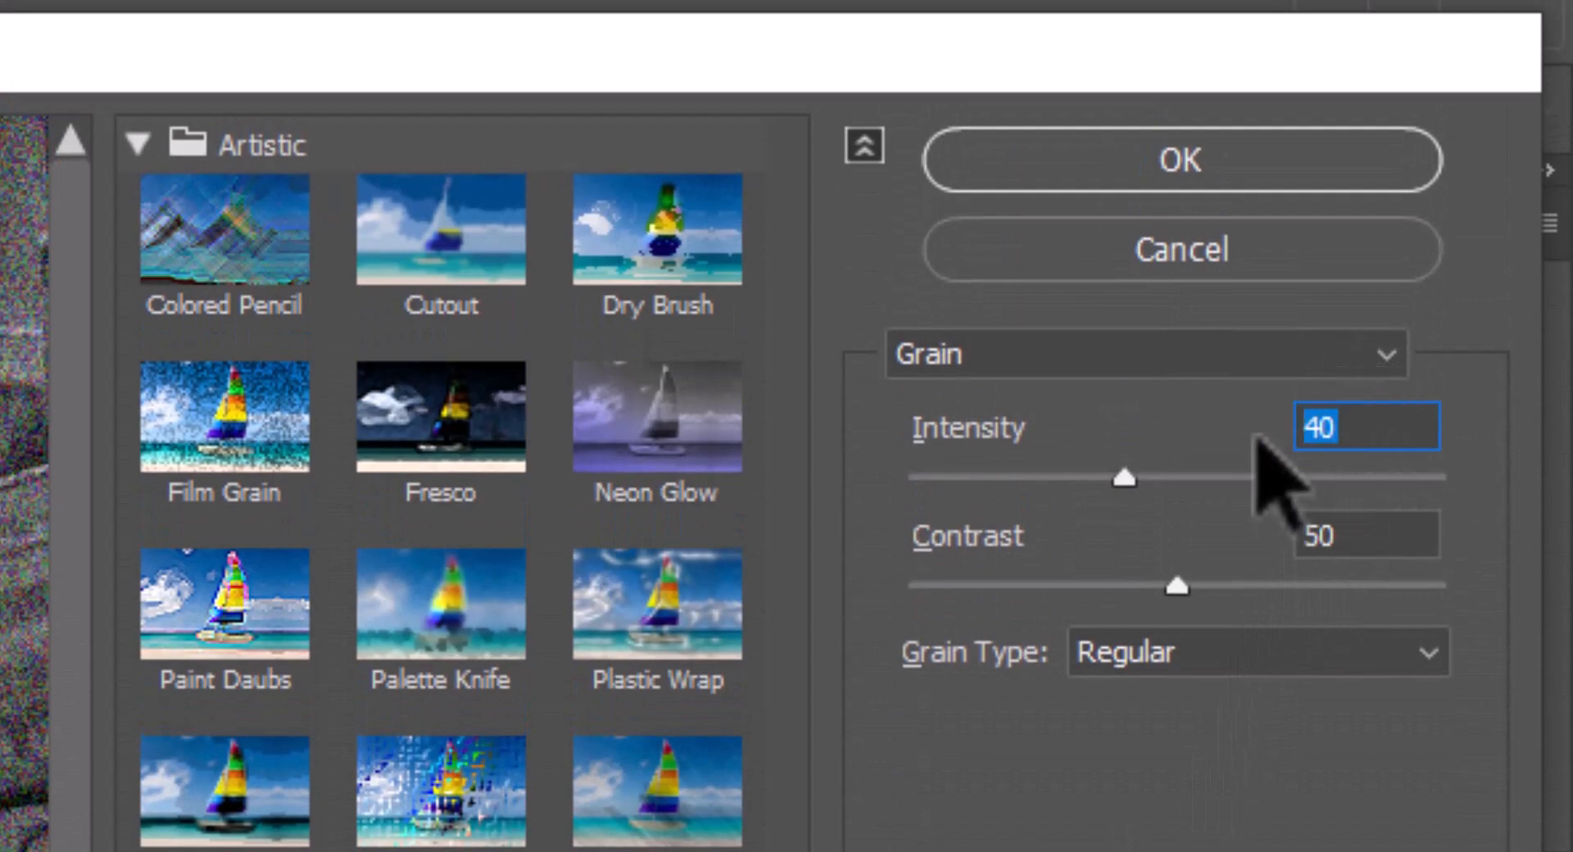
type("100")
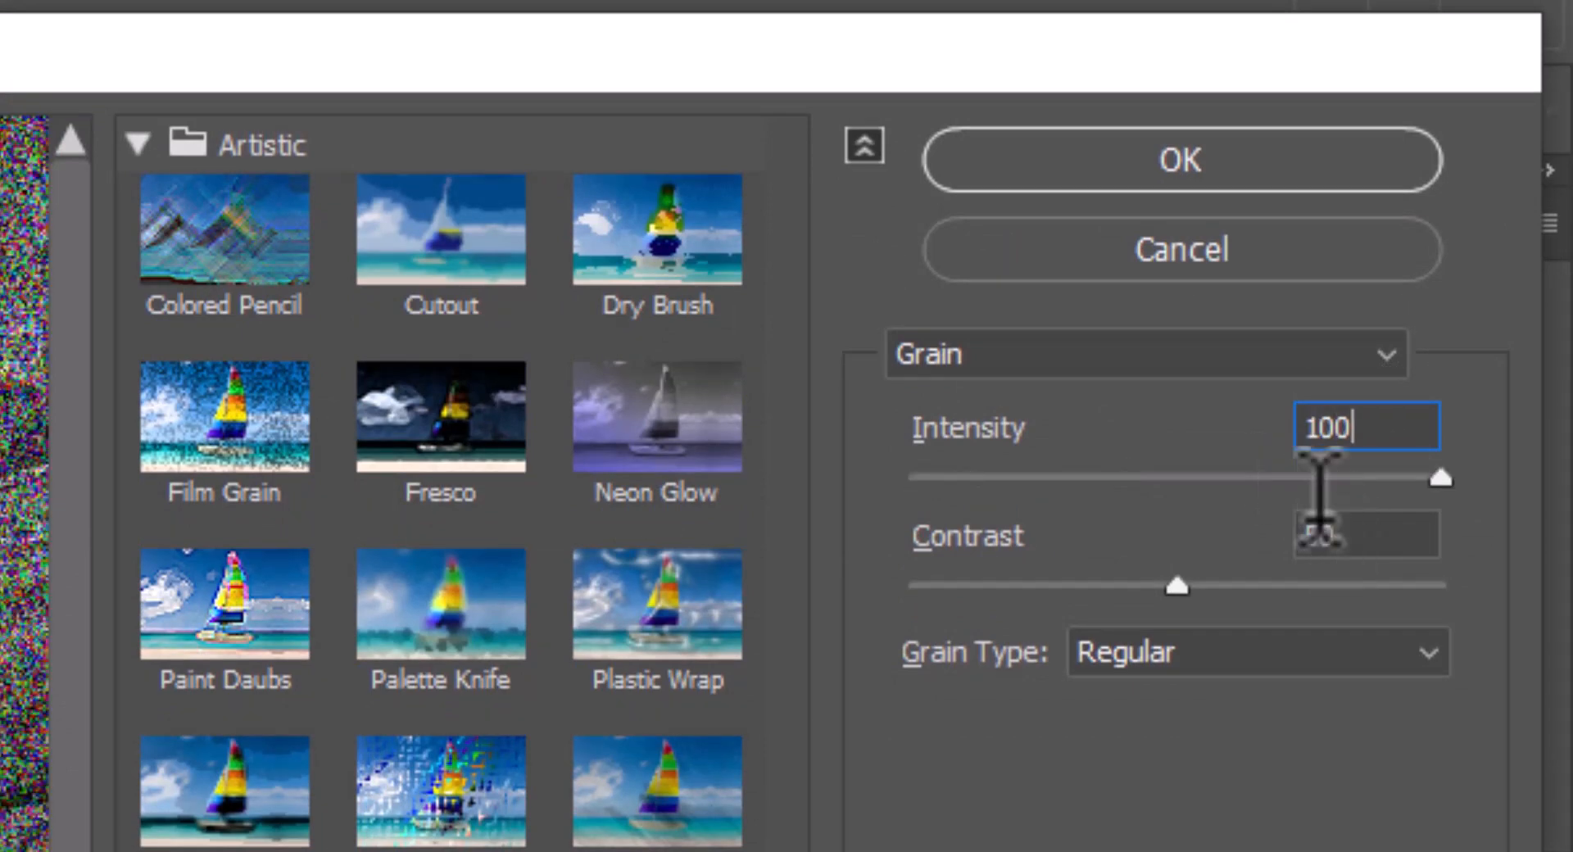
left_click(1352, 529)
left_click_drag(1410, 522, 1218, 540)
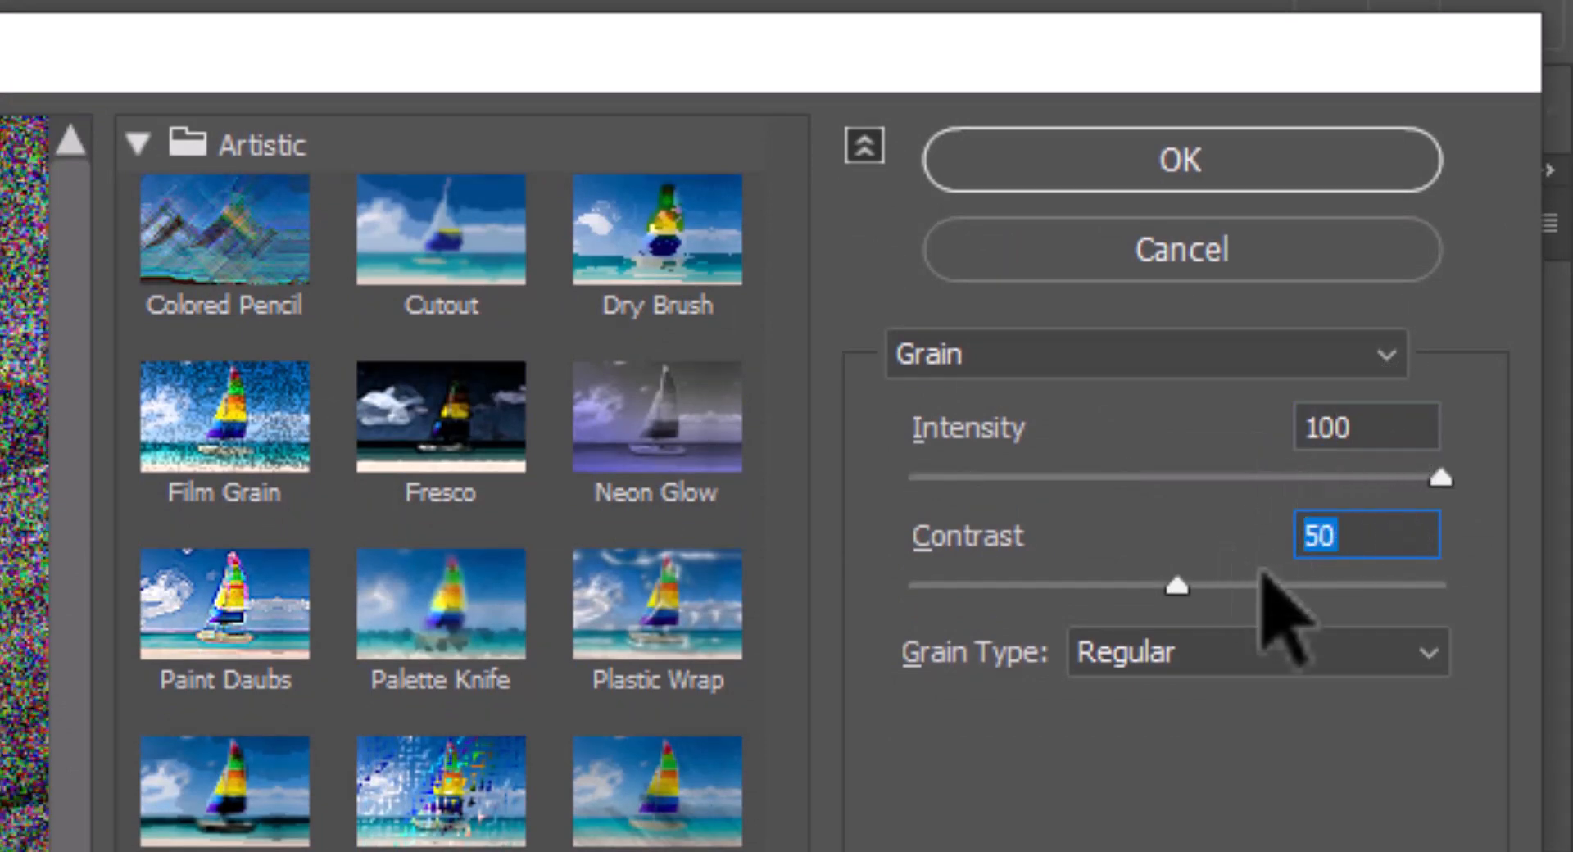
type("50")
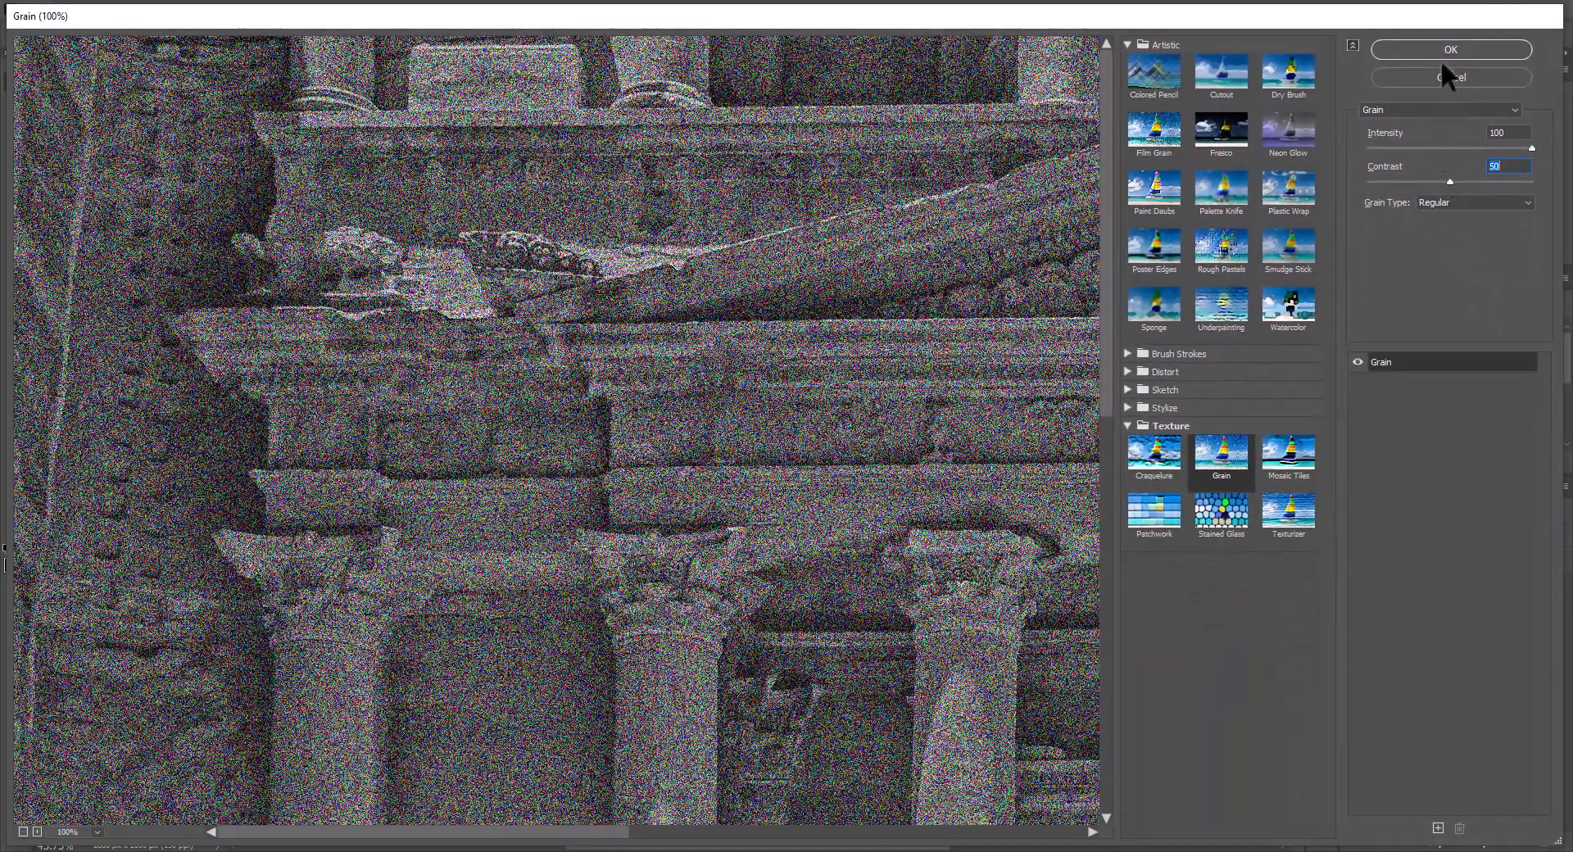
left_click(1452, 50)
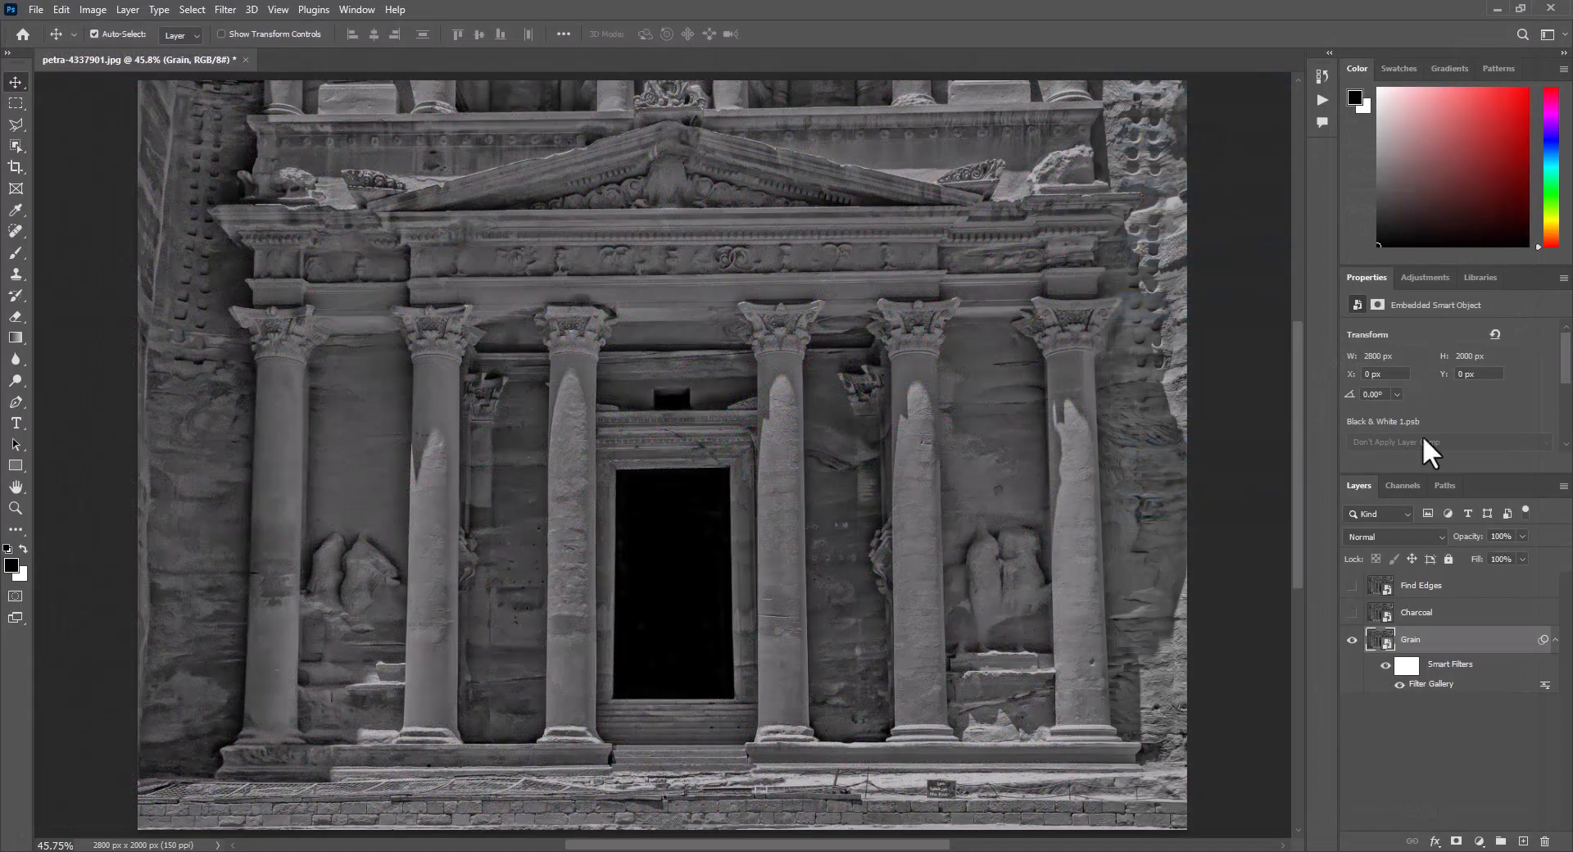
Show the Charcoal layer and apply the Filter Gallery's Charcoal sketch filter with thickness 1, detail 5 and light/dark balance 50
left_click(1352, 613)
left_click(1404, 616)
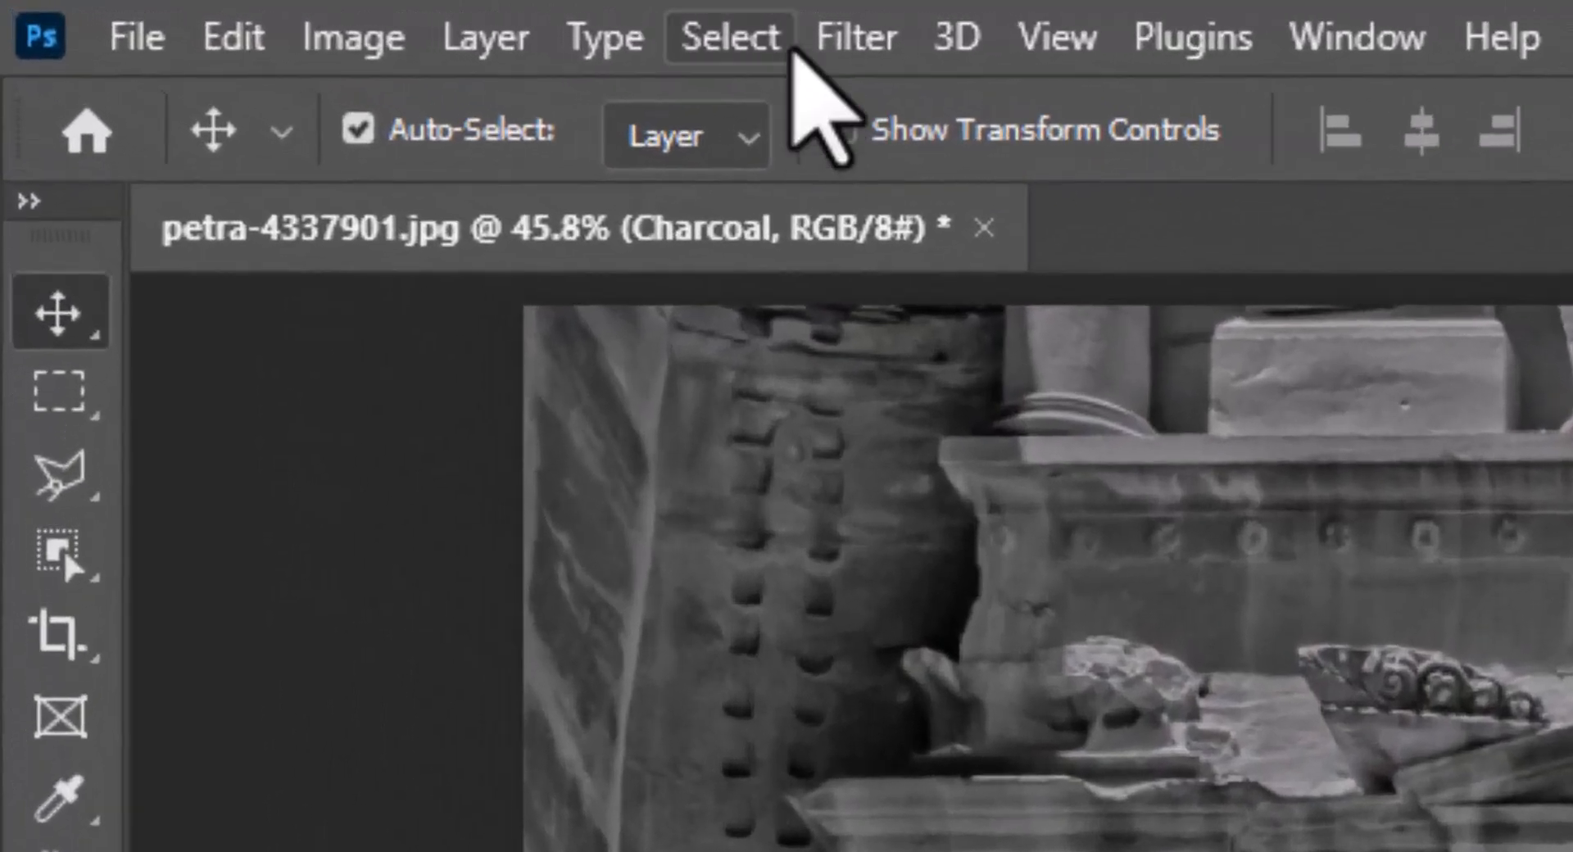
left_click(221, 9)
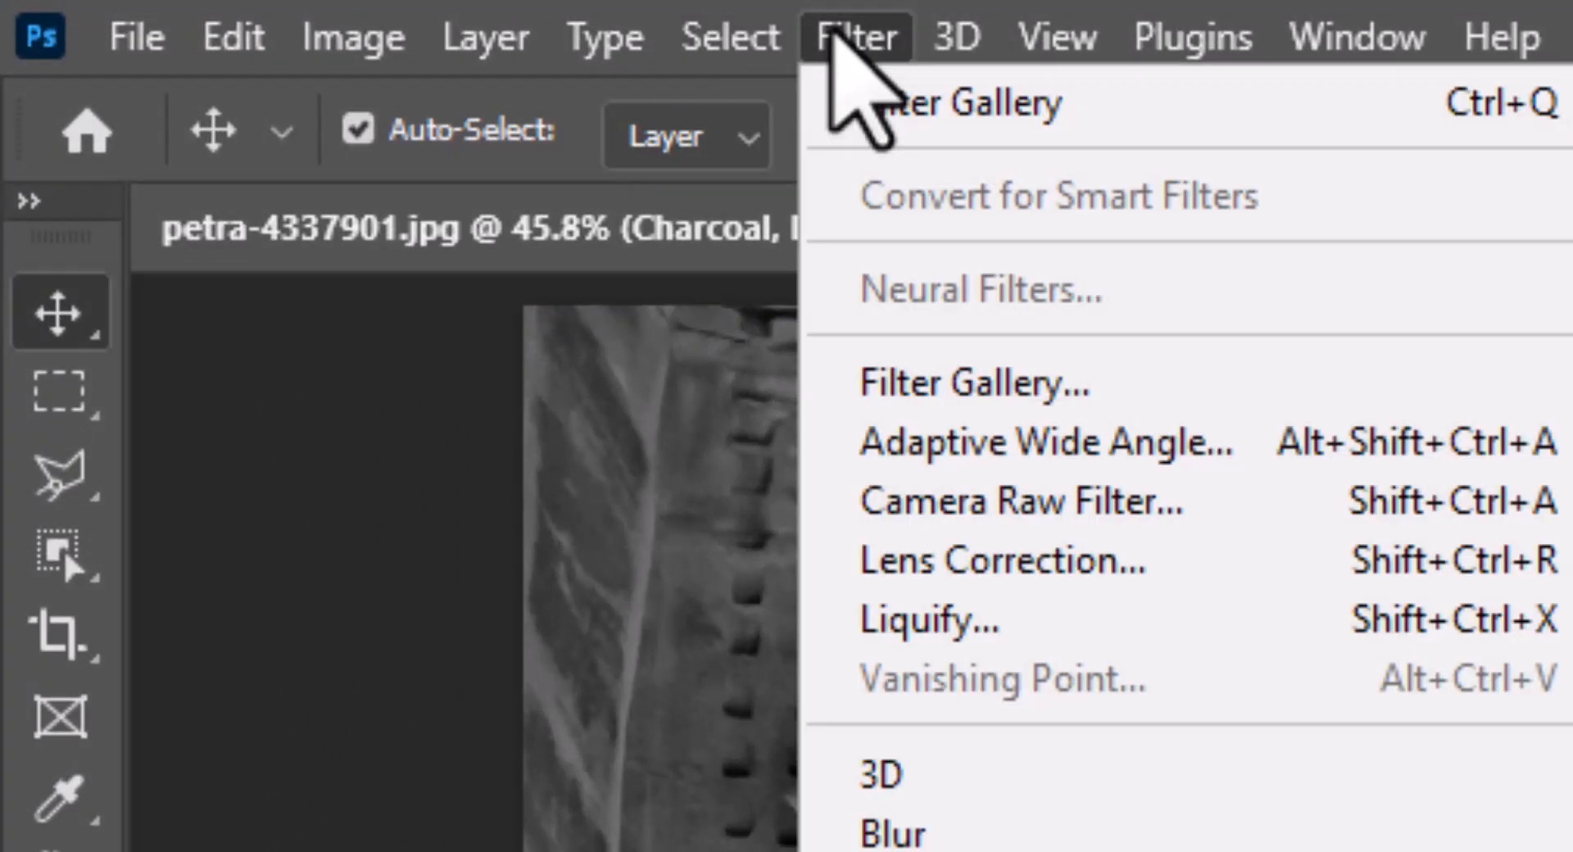
left_click(1009, 381)
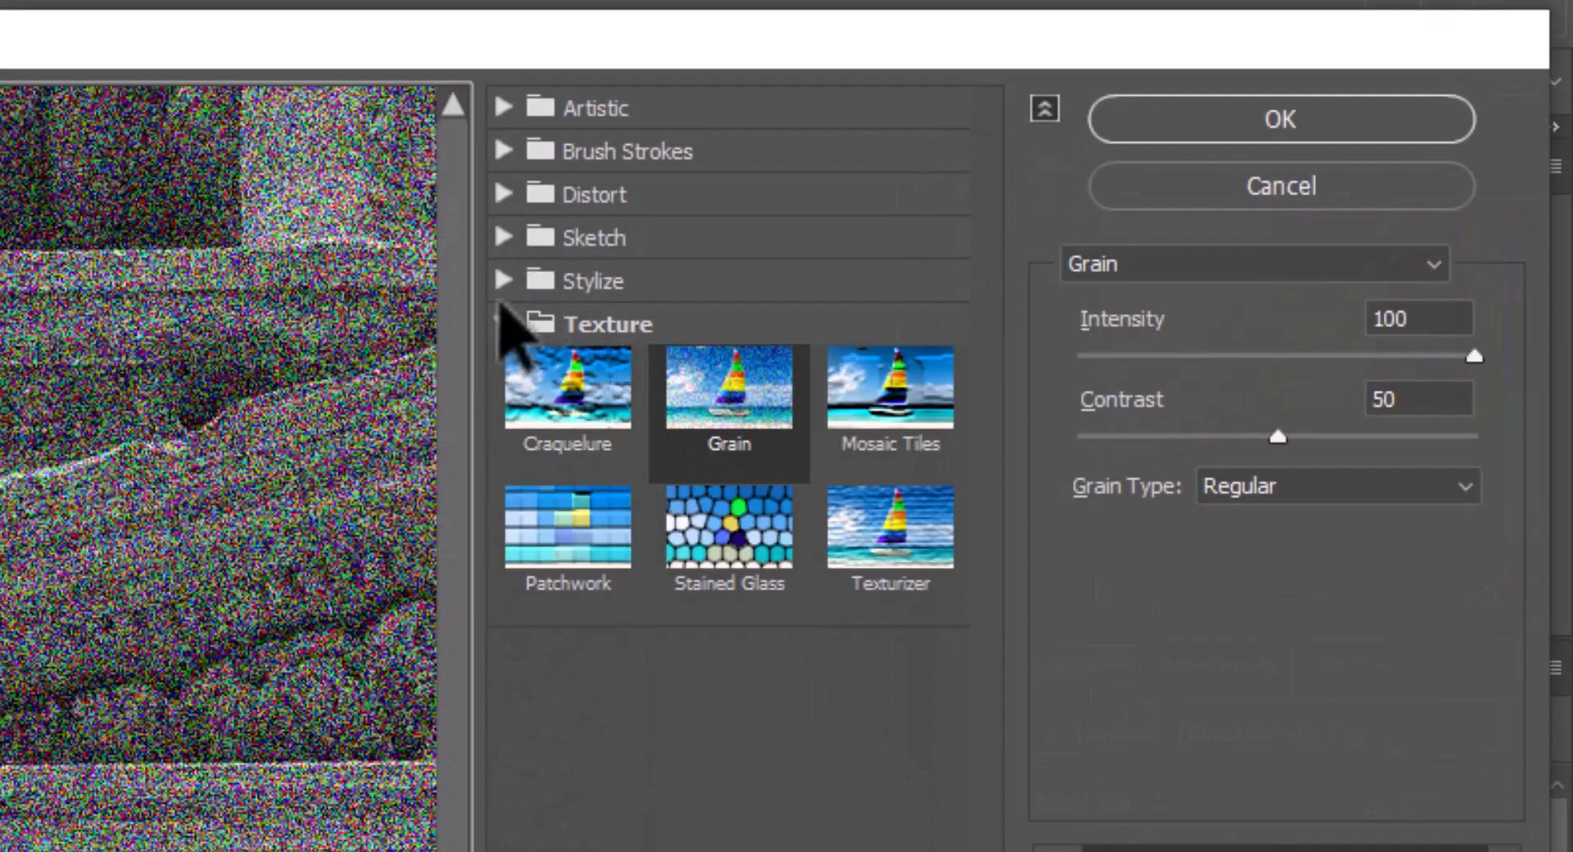
left_click(504, 241)
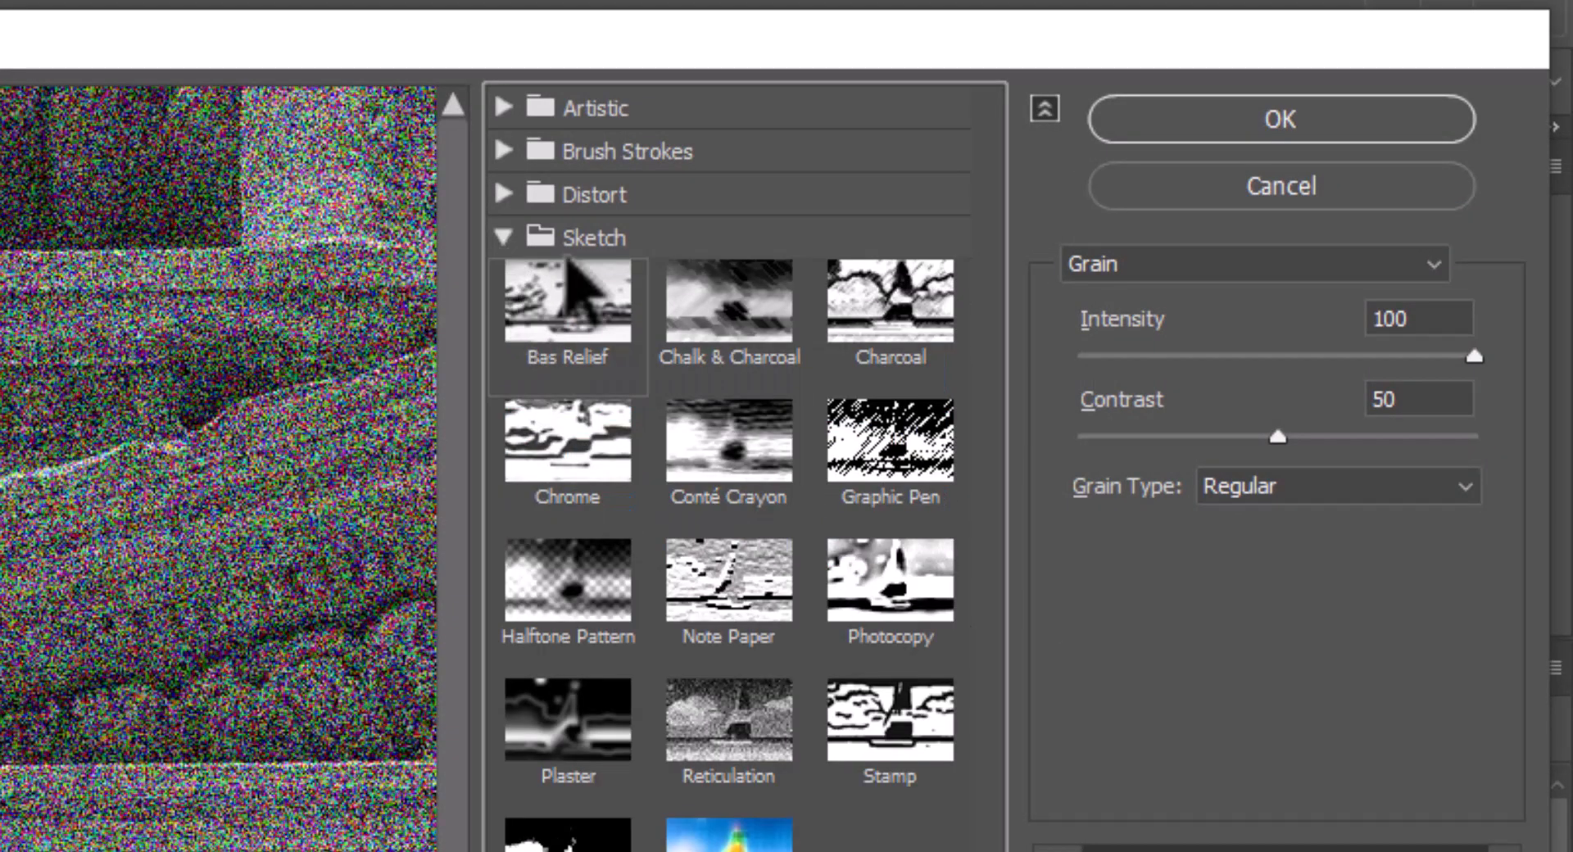
left_click(914, 310)
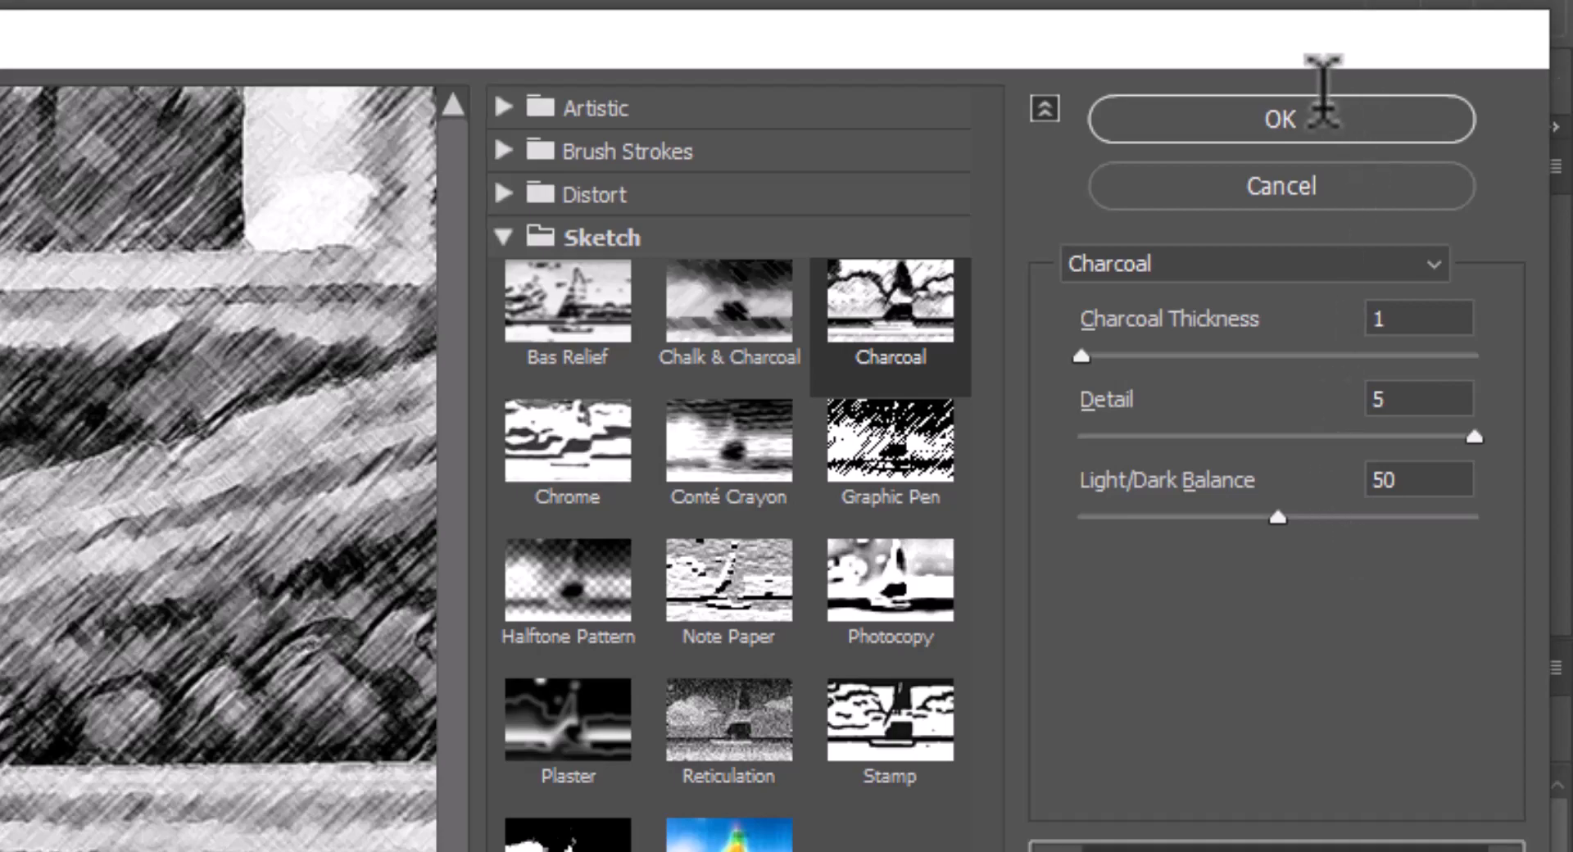
left_click(1322, 107)
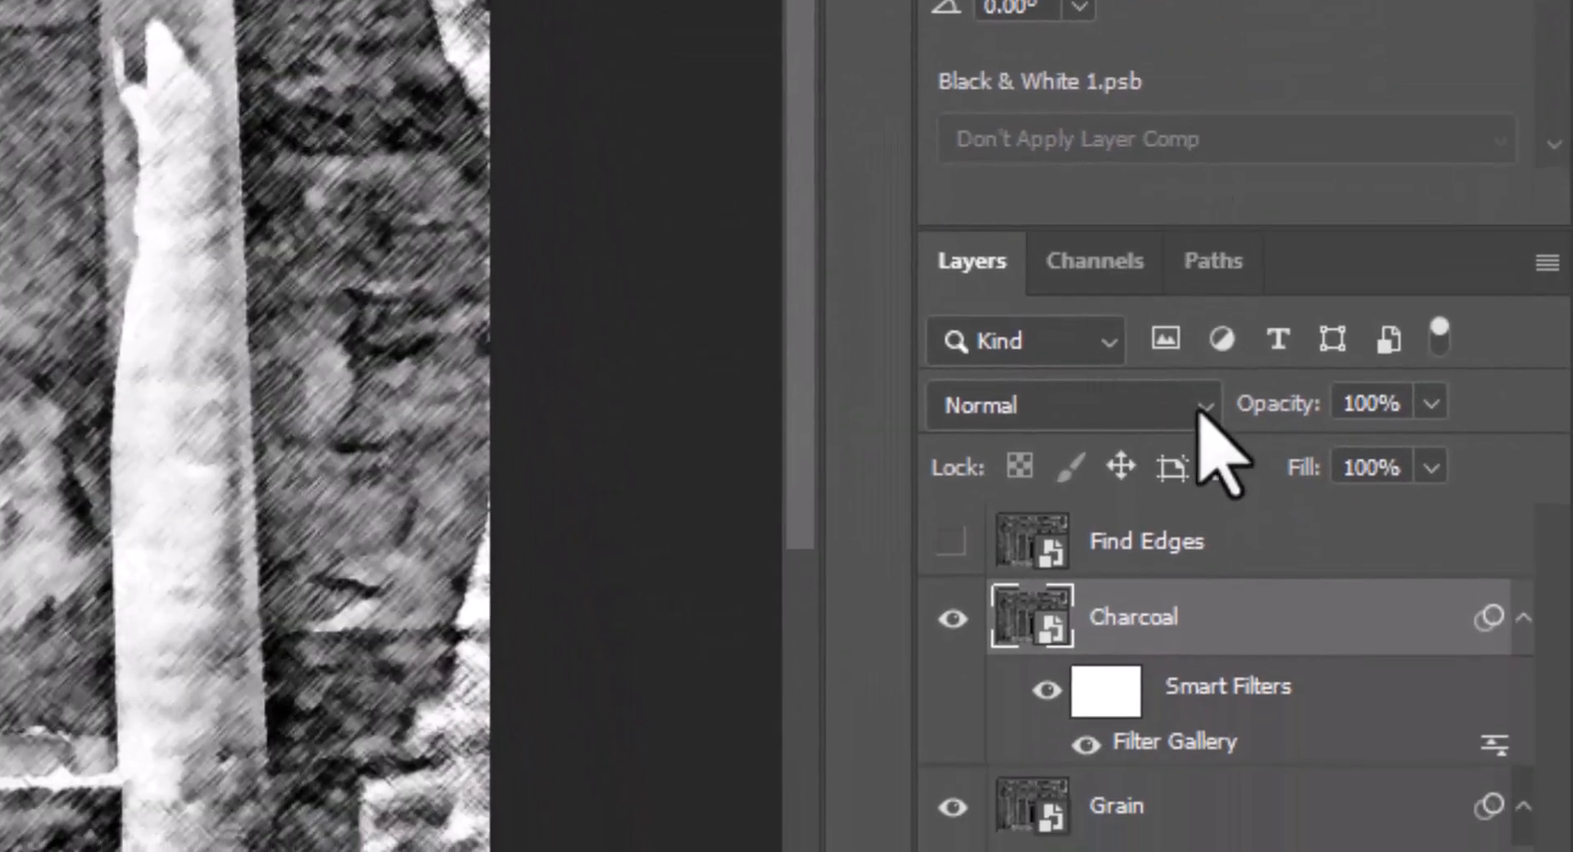
Set the Charcoal layer's blend mode to Linear Burn and collapse the smart filter lists of Charcoal and Grain
left_click(1200, 409)
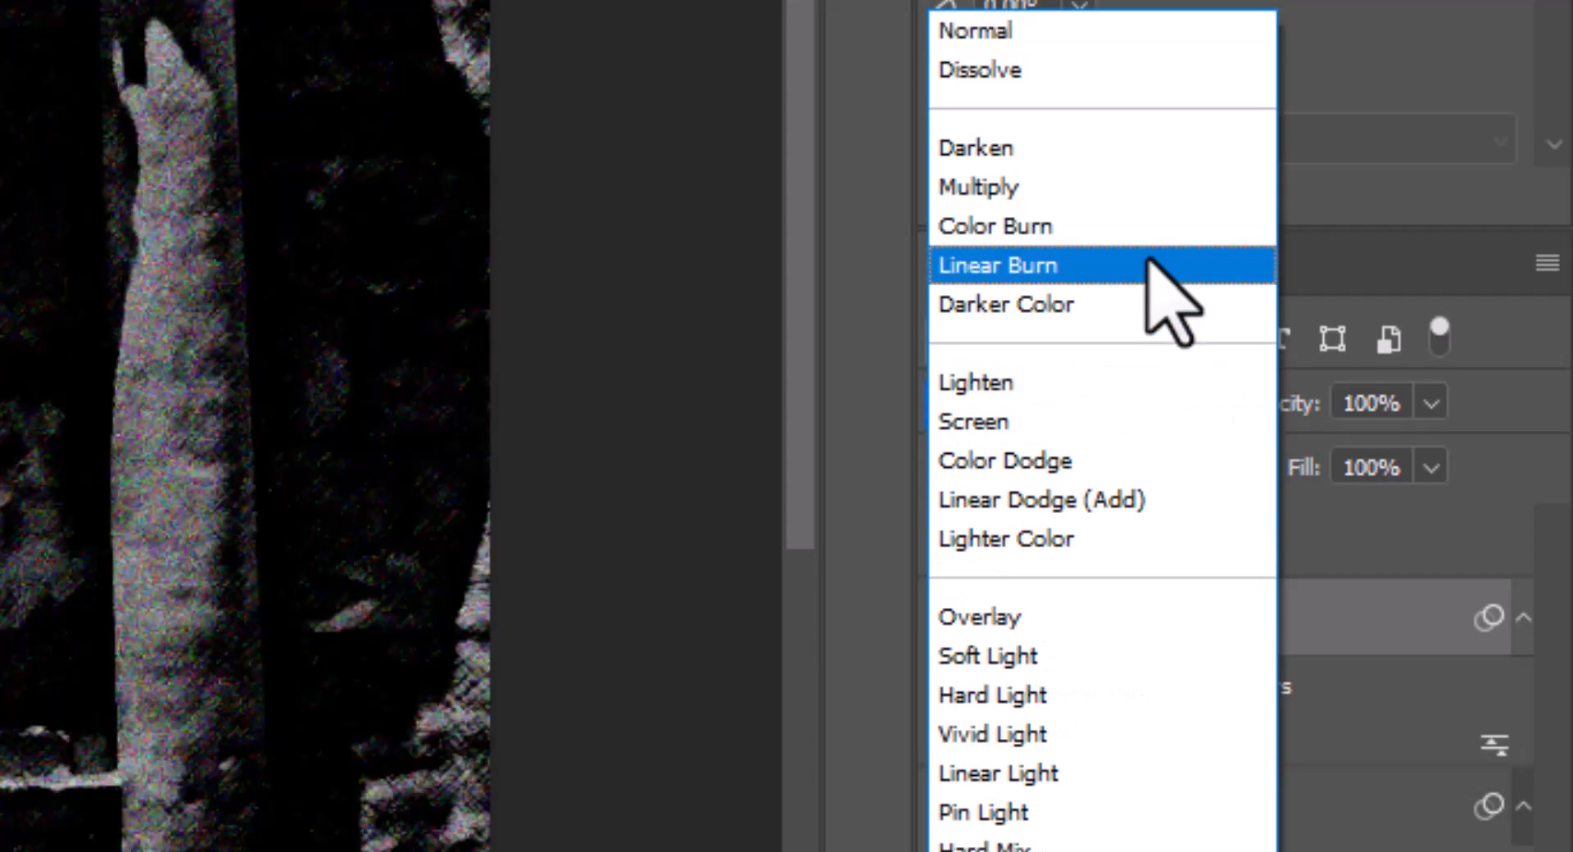
left_click(1149, 264)
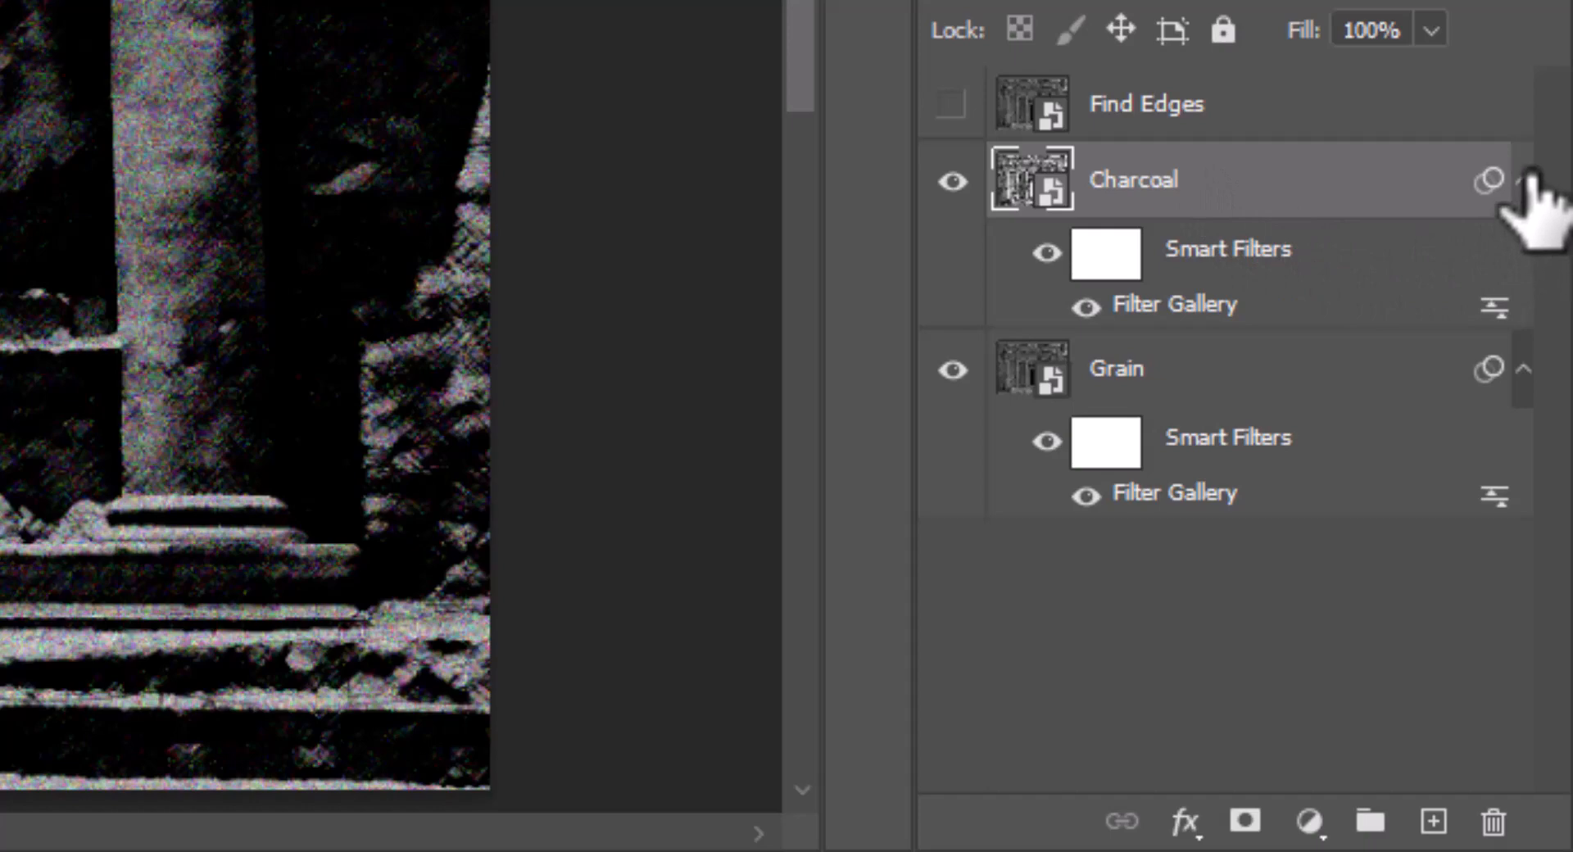
left_click(1523, 179)
left_click(1523, 259)
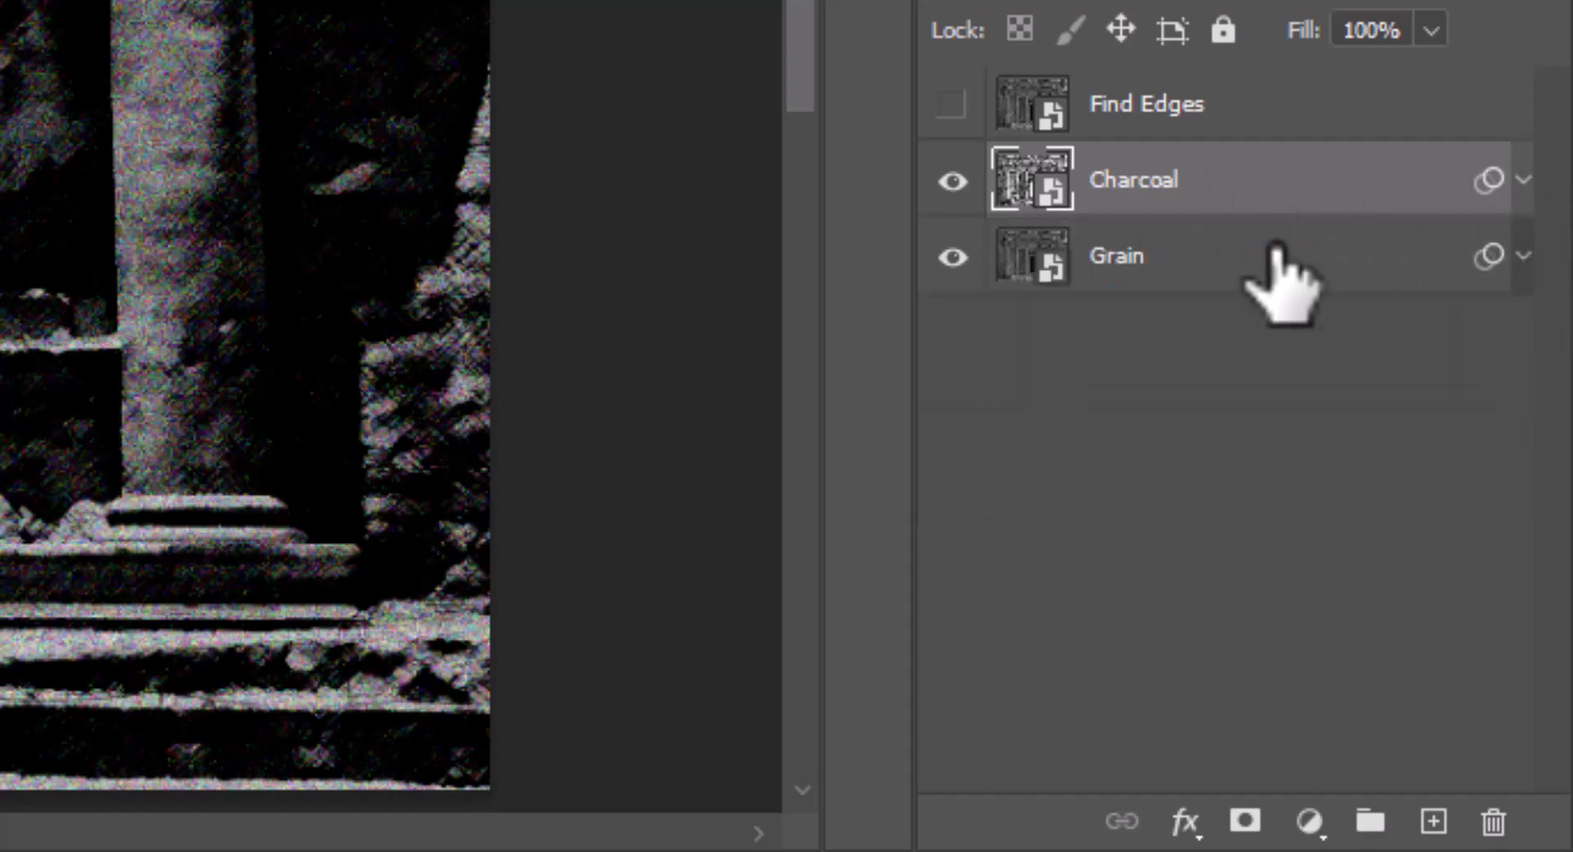
Add a Levels adjustment layer above the Charcoal layer and set its white input level to 80
left_click(1310, 821)
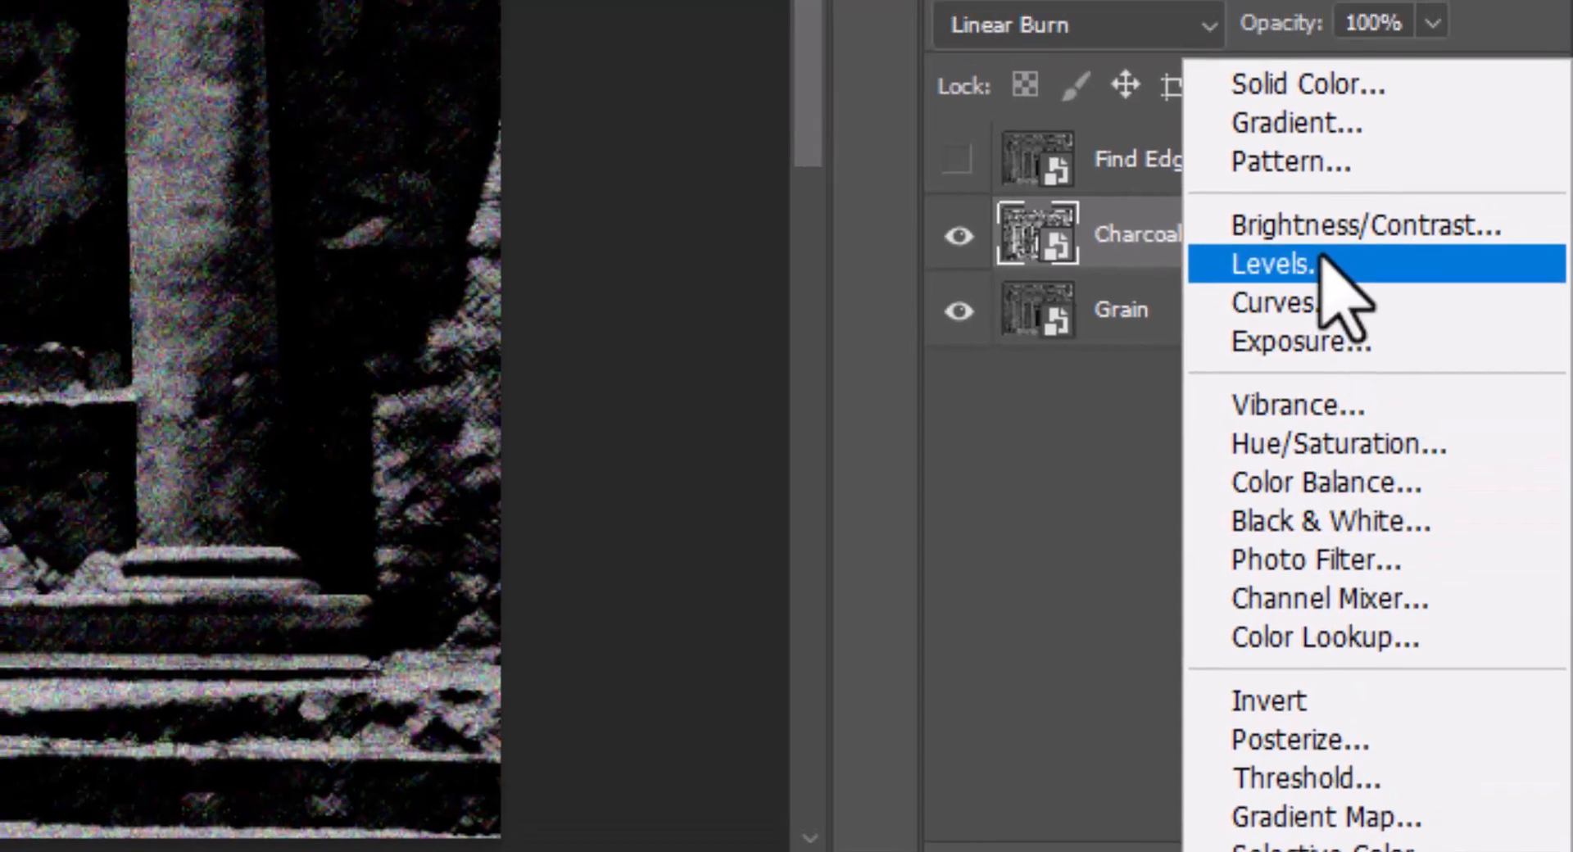
left_click(1321, 262)
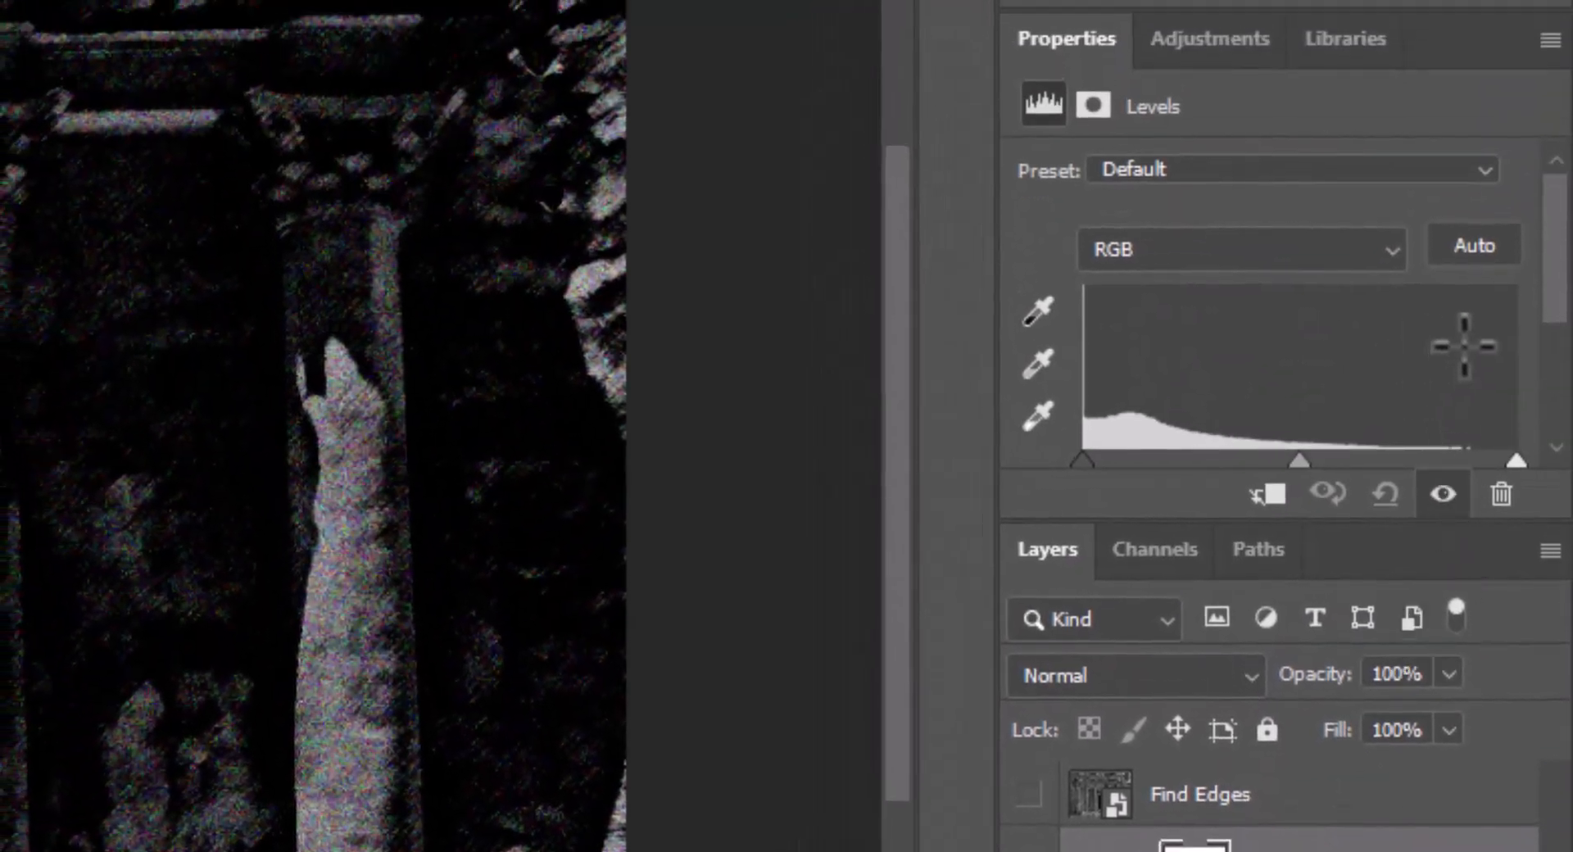
scroll(1464, 345, "down", 3)
scroll(1457, 370, "down", 1)
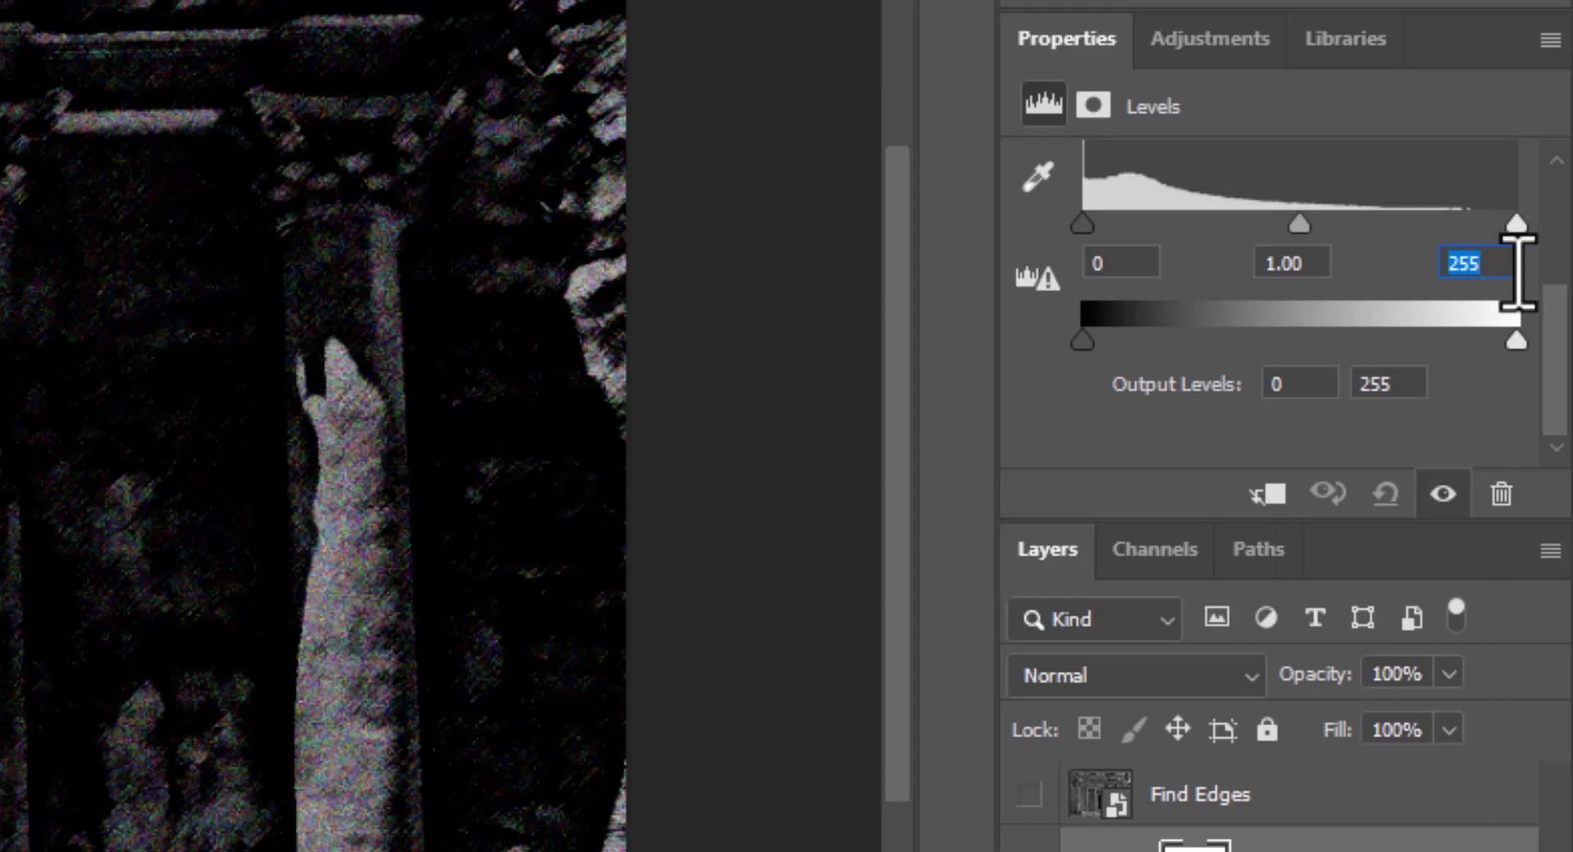
type("80")
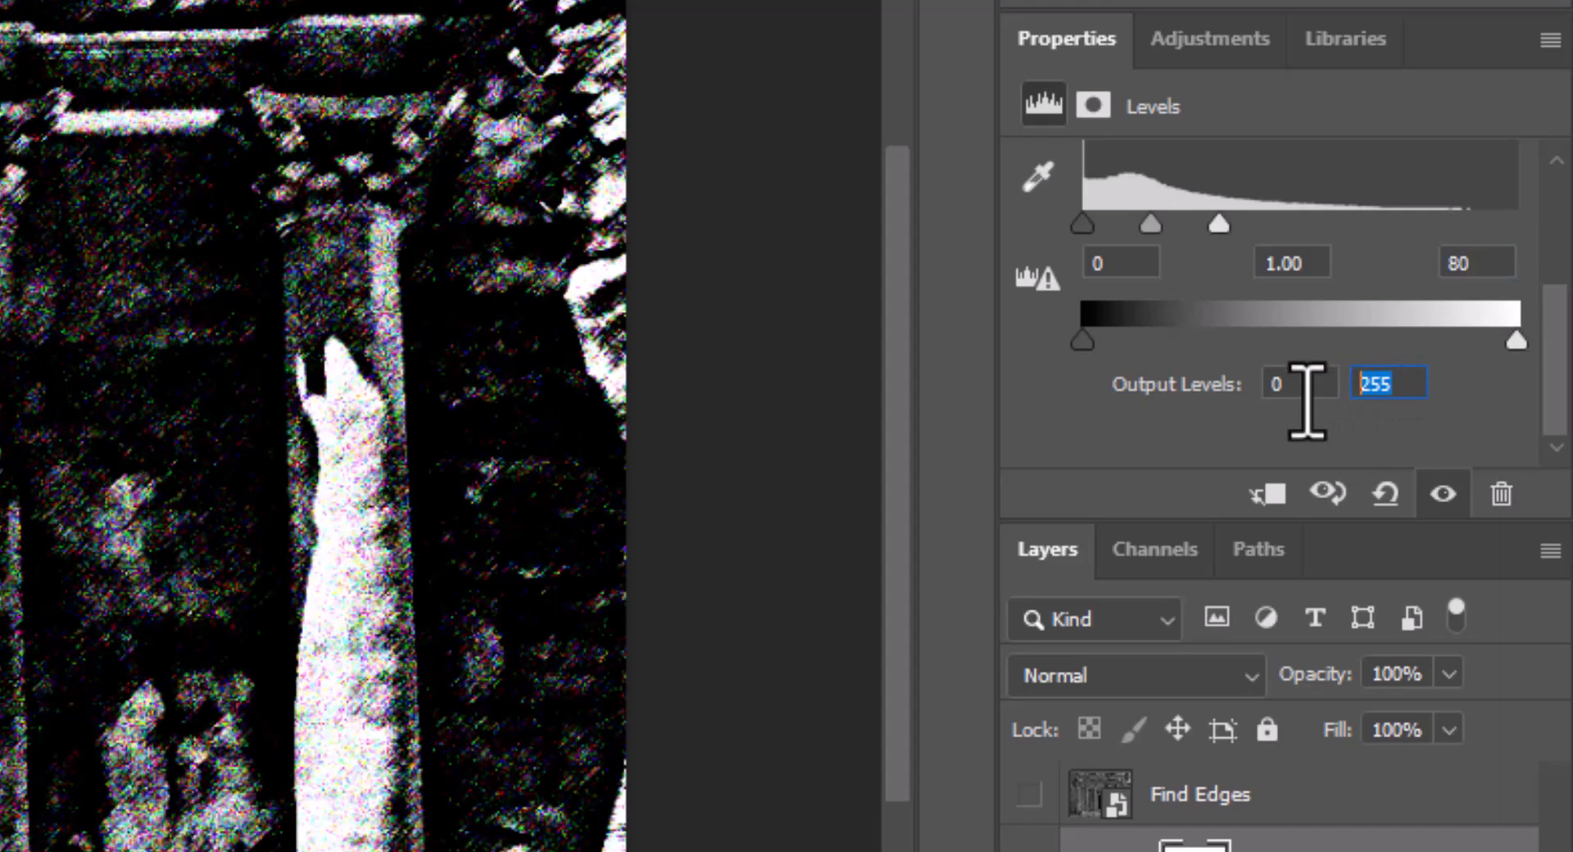
Set the Levels adjustment's output levels to 60 for black and 190 for white
type("190")
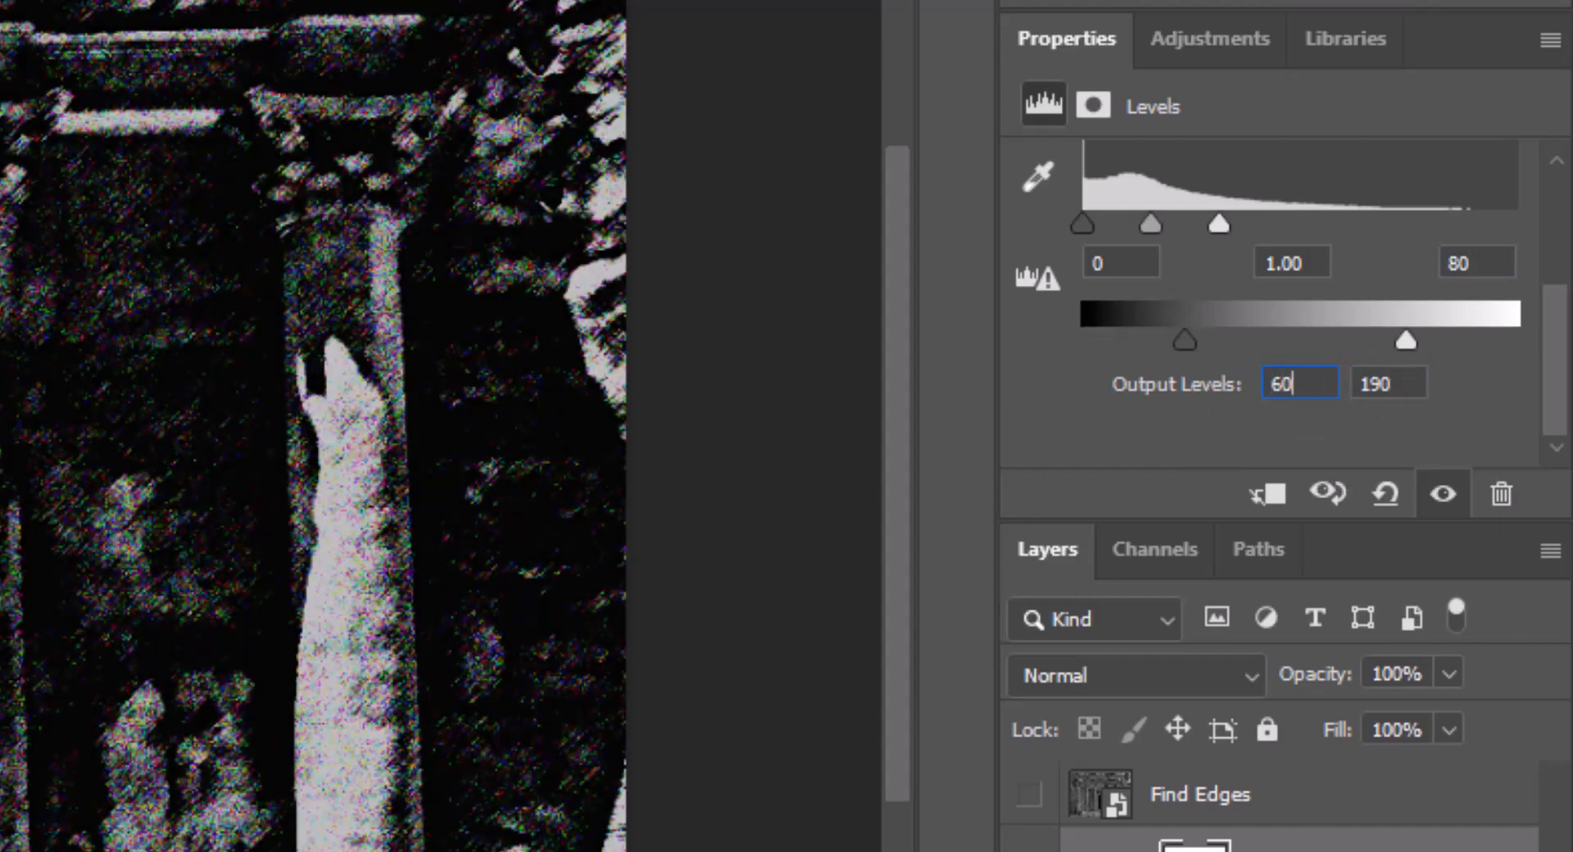
key("Return")
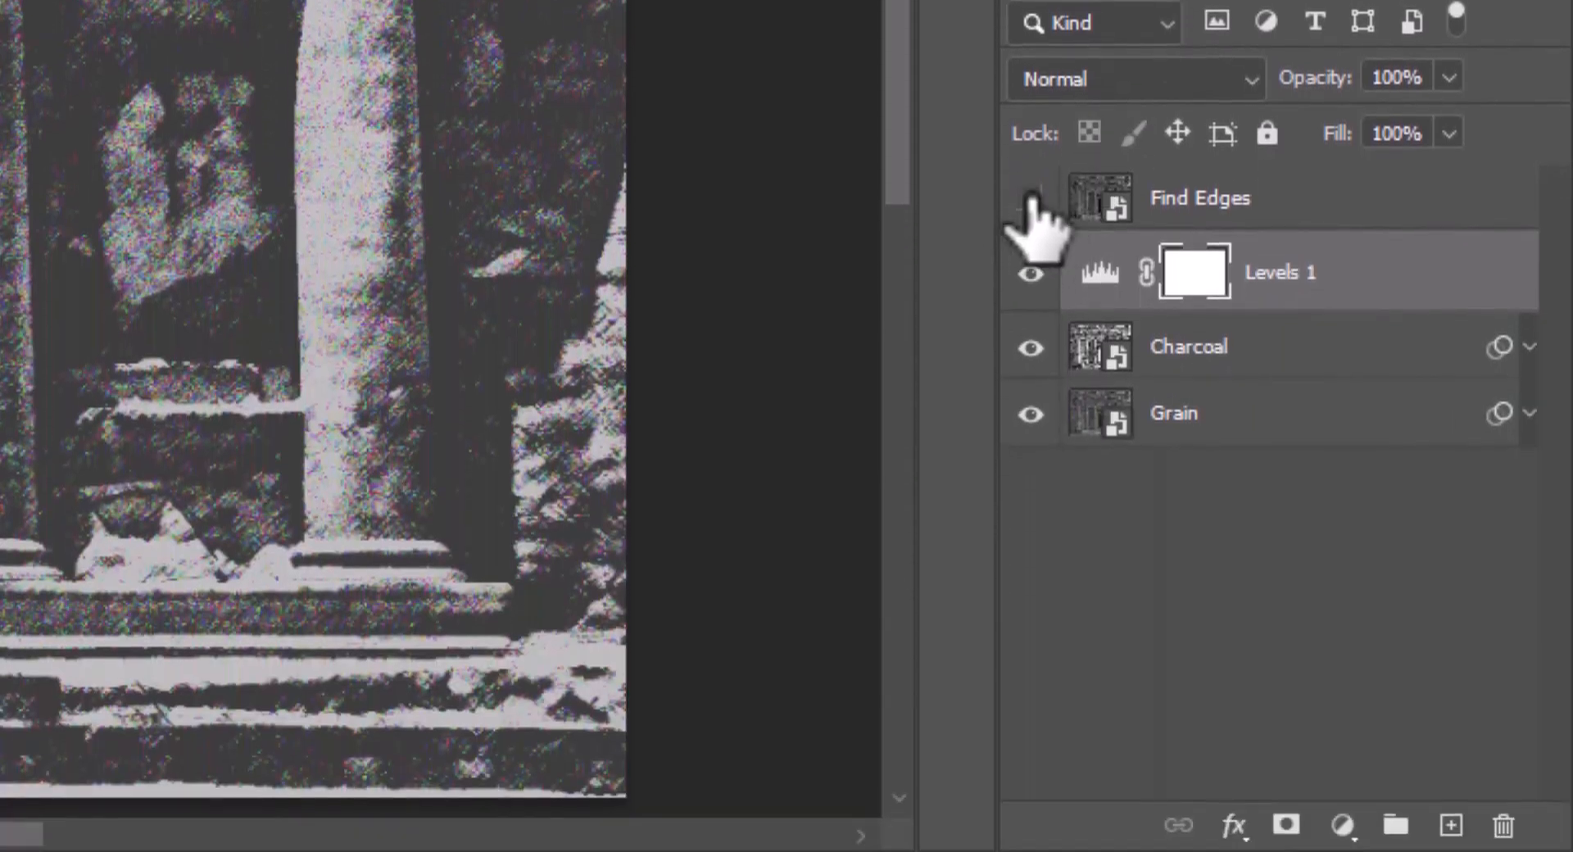
Show the Find Edges layer and apply the Stylize Find Edges filter to it
left_click(1031, 201)
left_click(1180, 201)
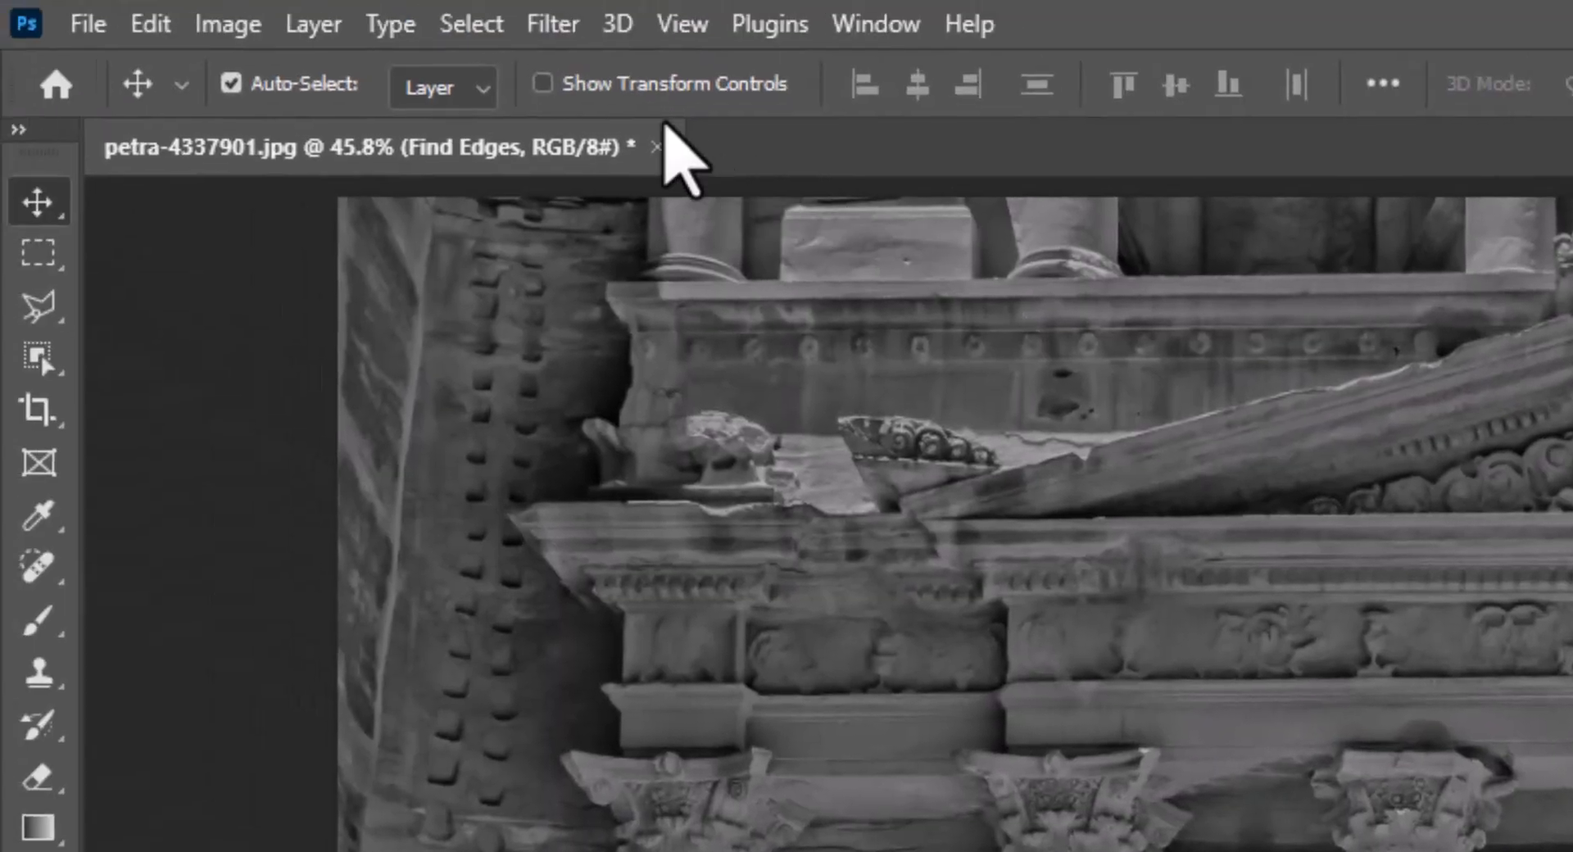
left_click(557, 26)
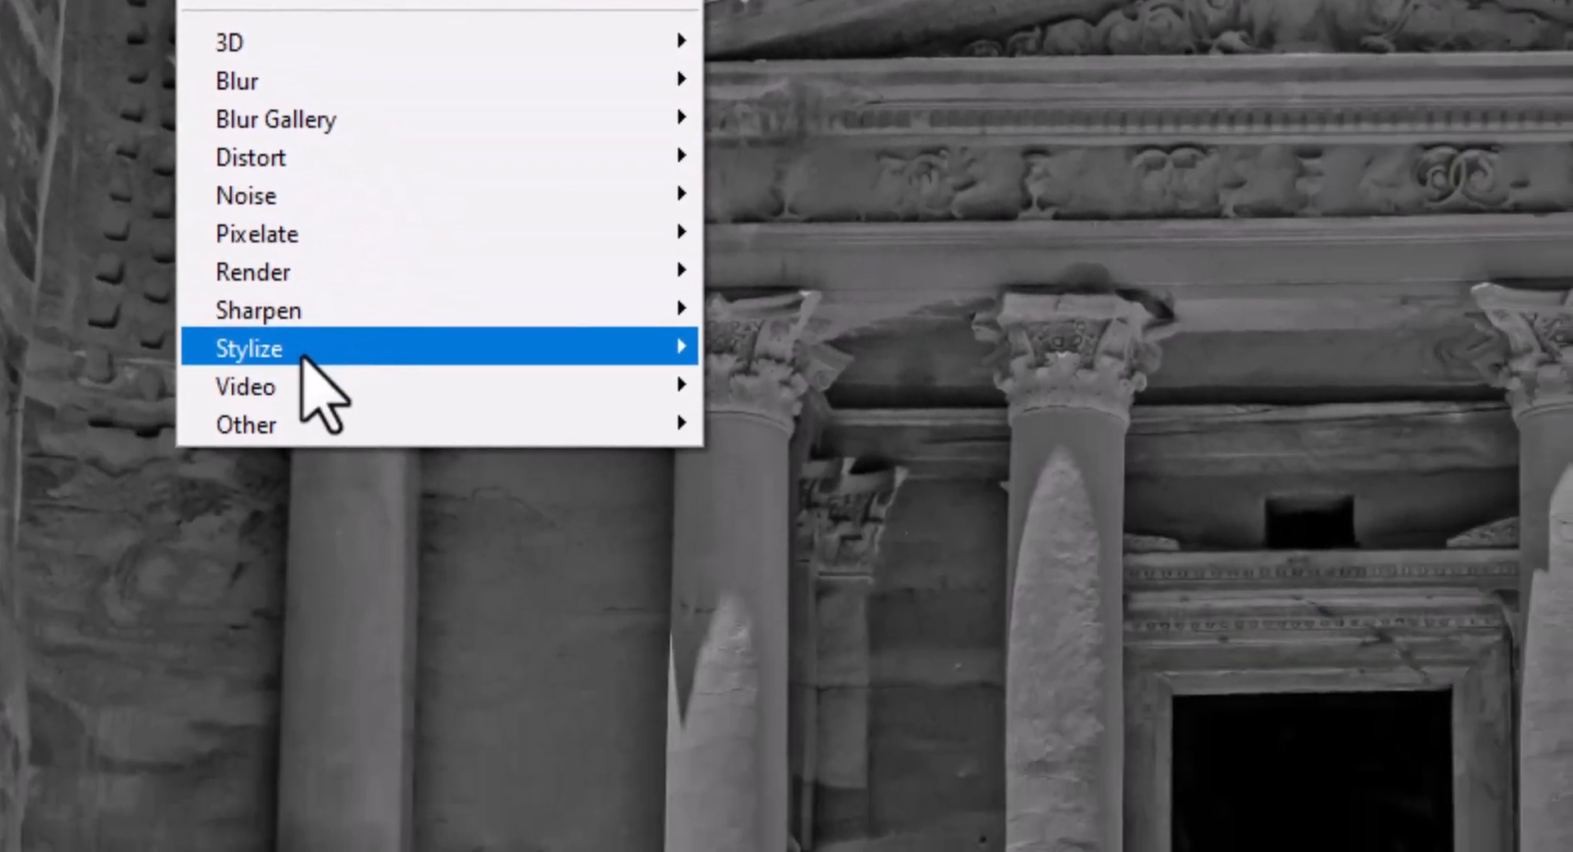
mouse_move(553, 685)
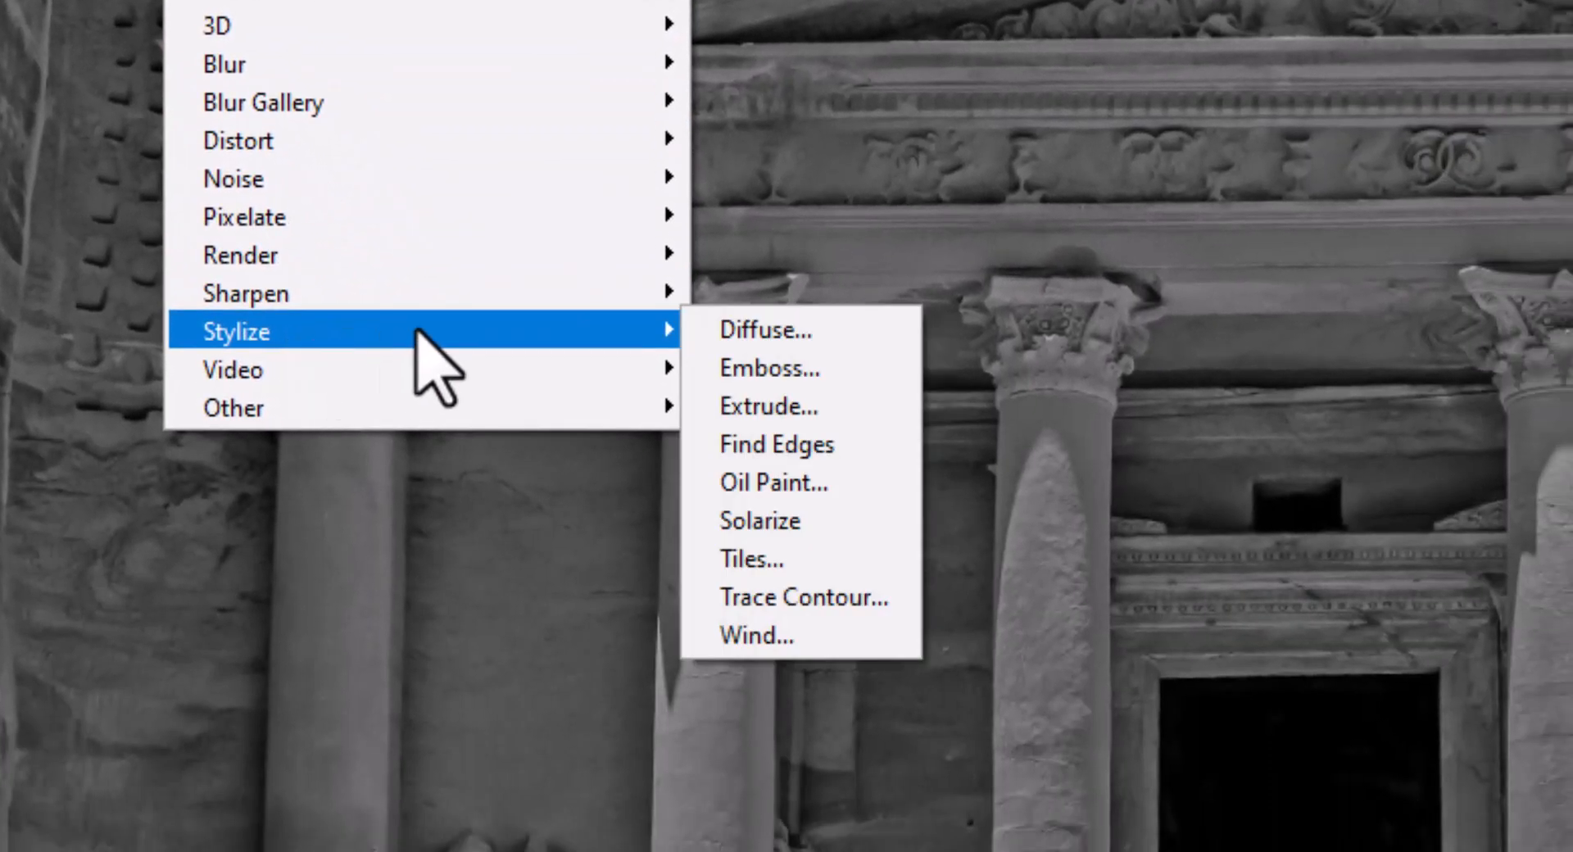
left_click(776, 448)
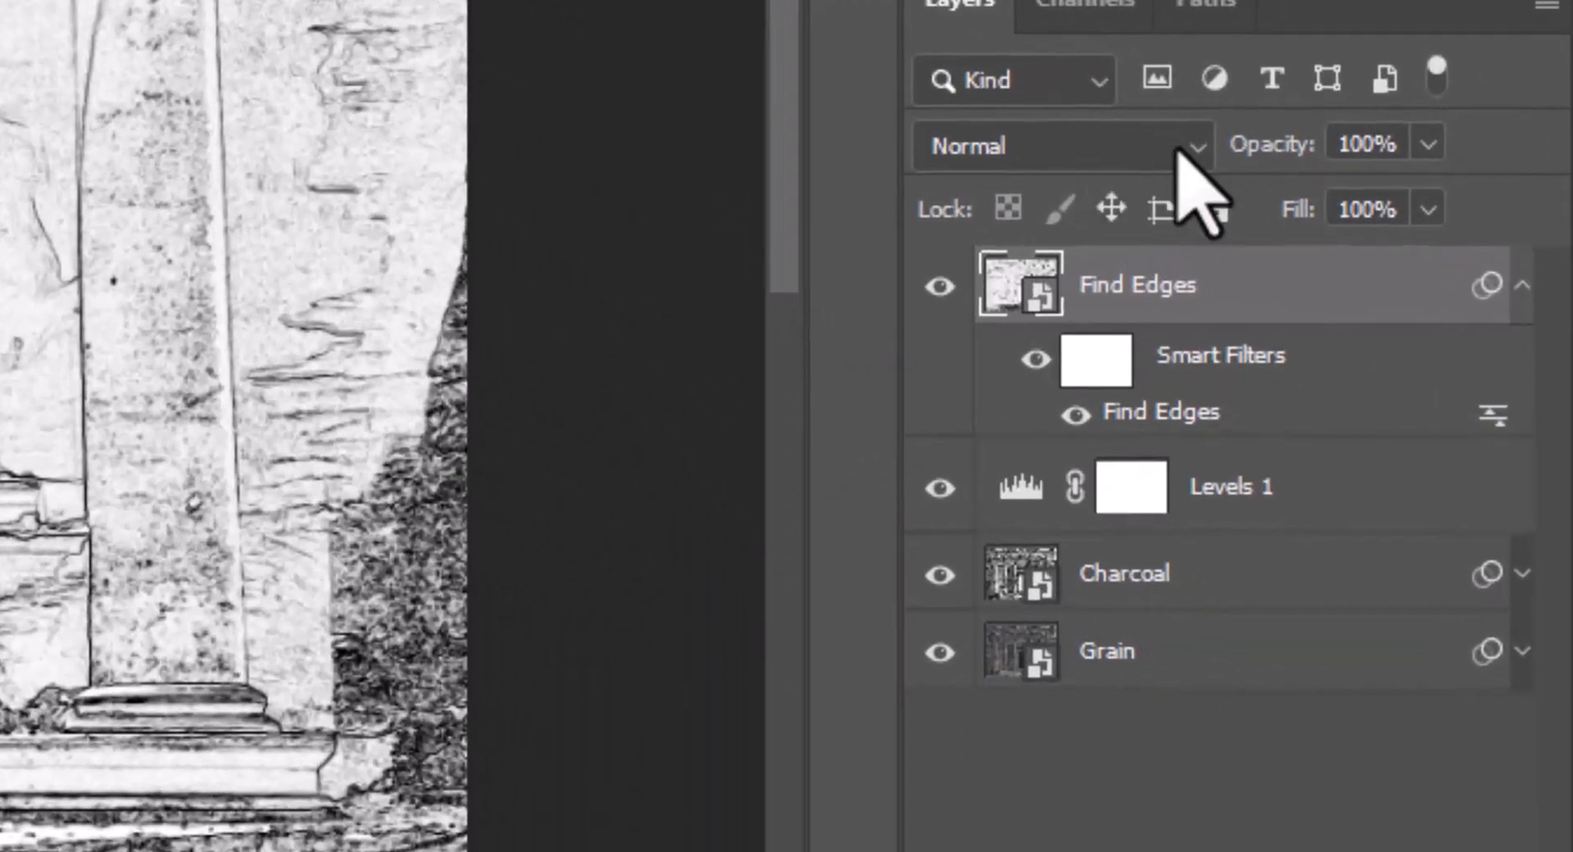
Set the Find Edges layer's blend mode to Soft Light and its Find Edges smart filter's blending mode to Pin Light
left_click(1196, 188)
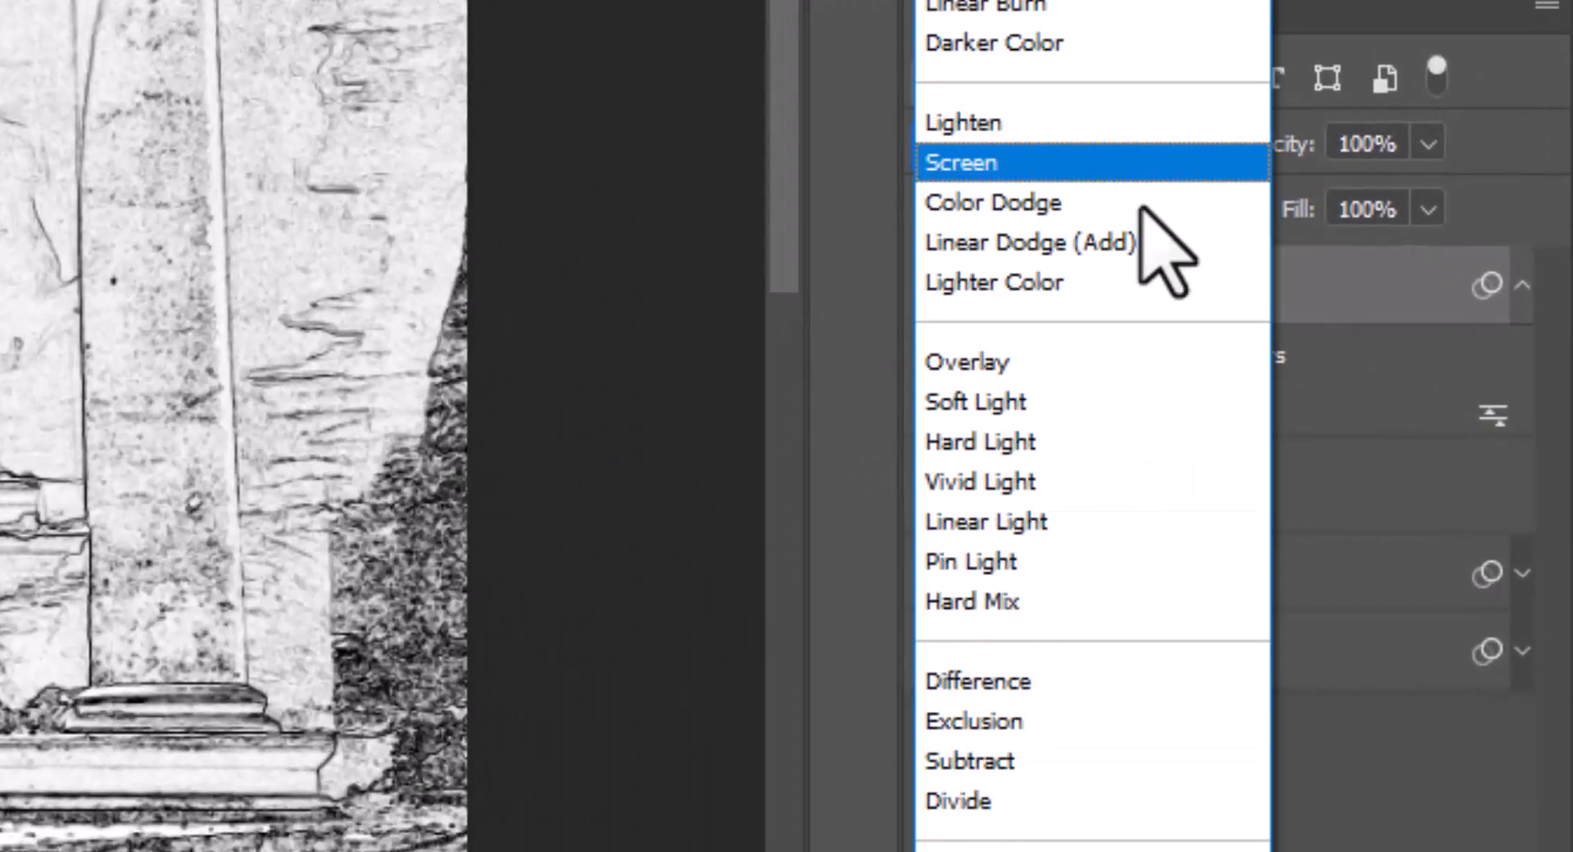
left_click(1020, 402)
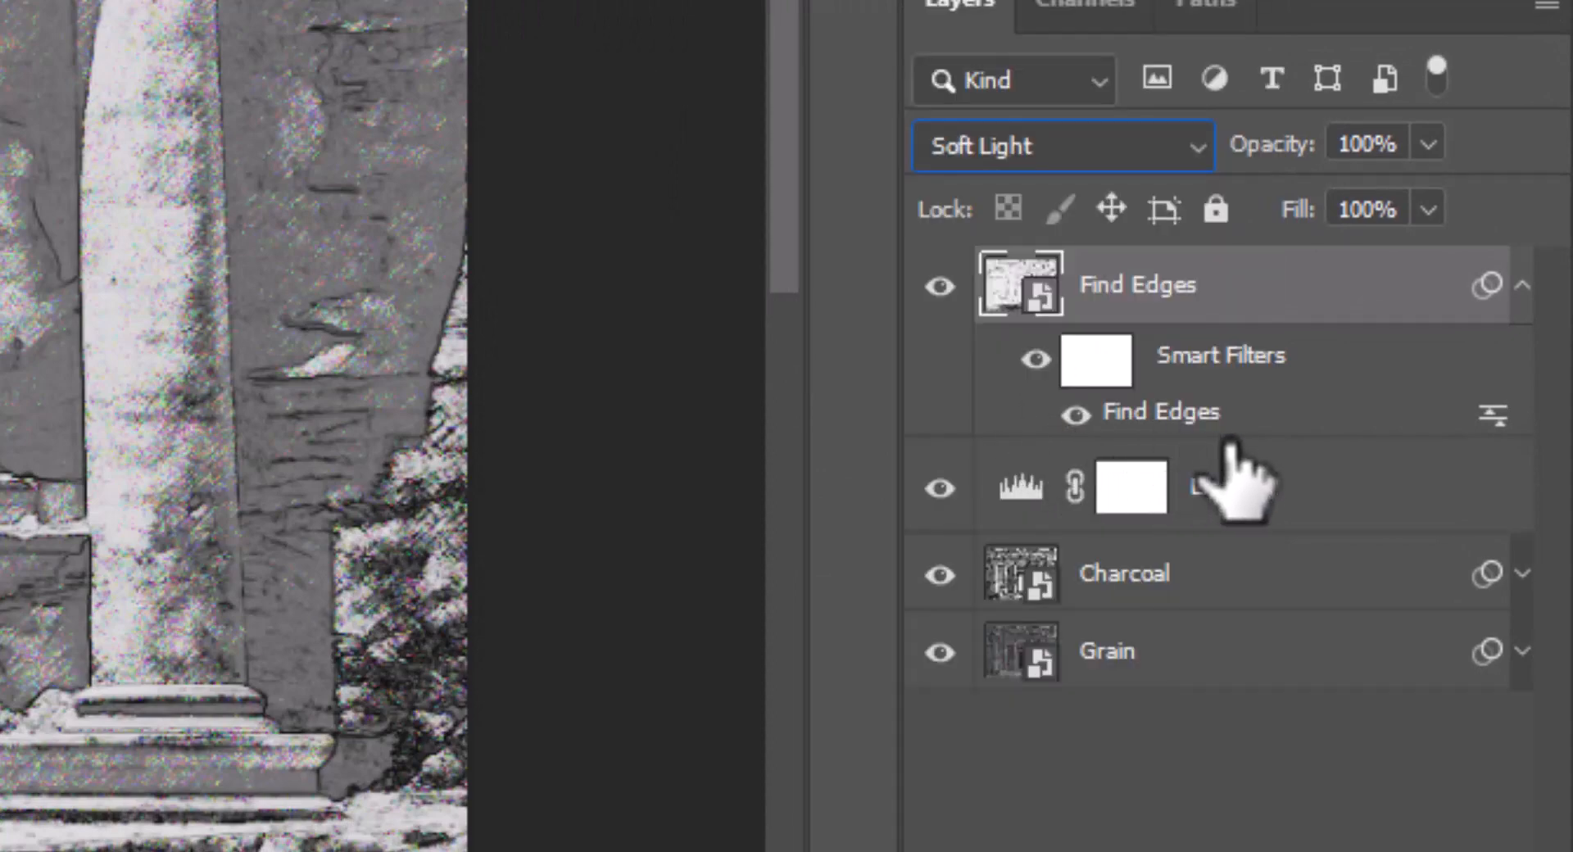
double_click(1493, 414)
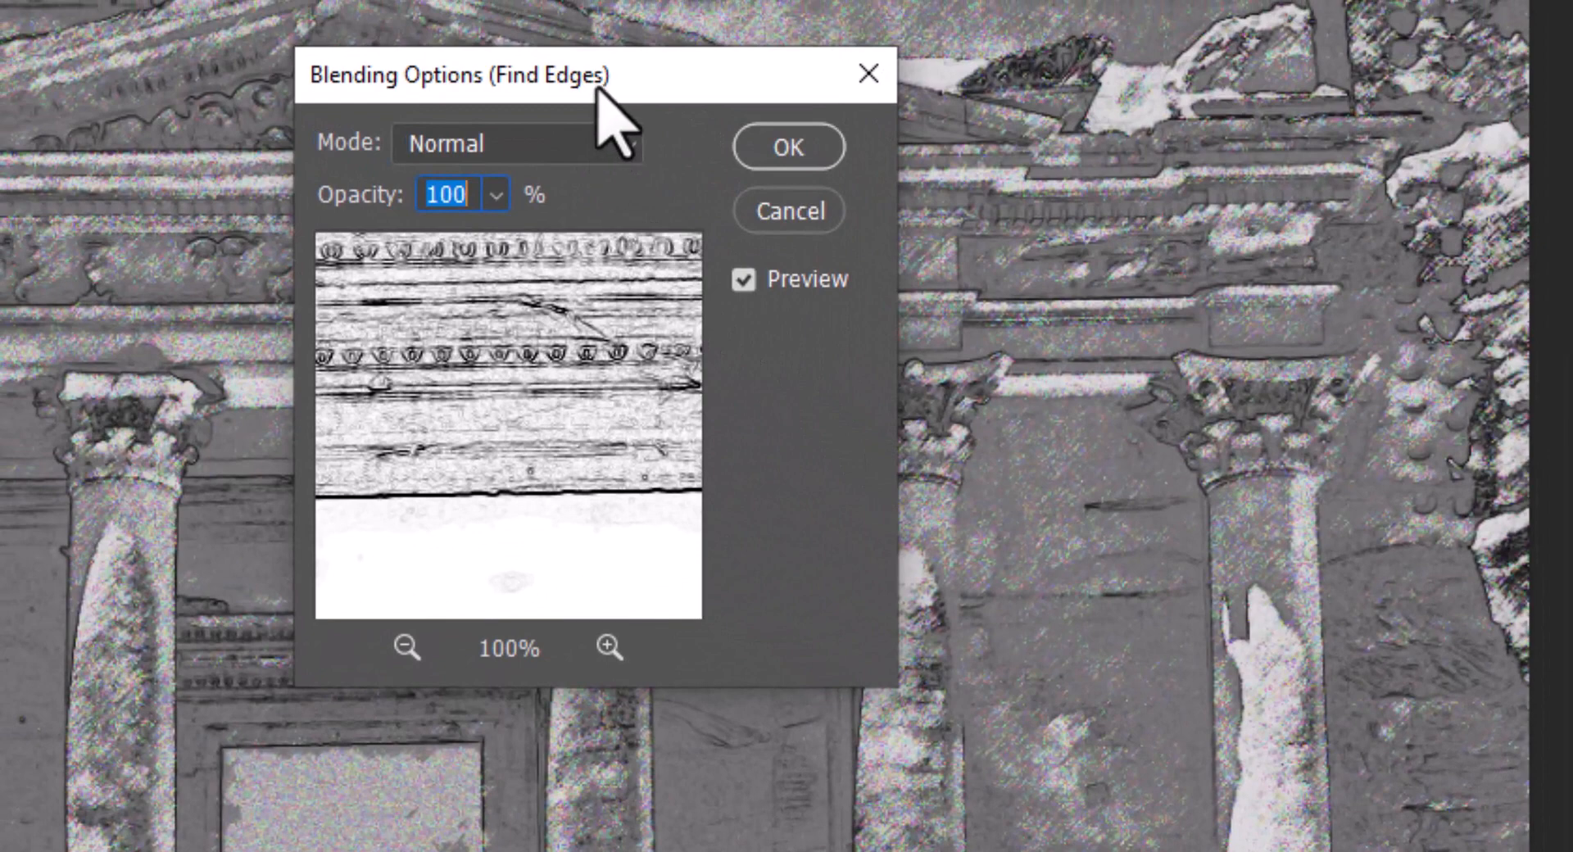
left_click_drag(596, 88, 670, 127)
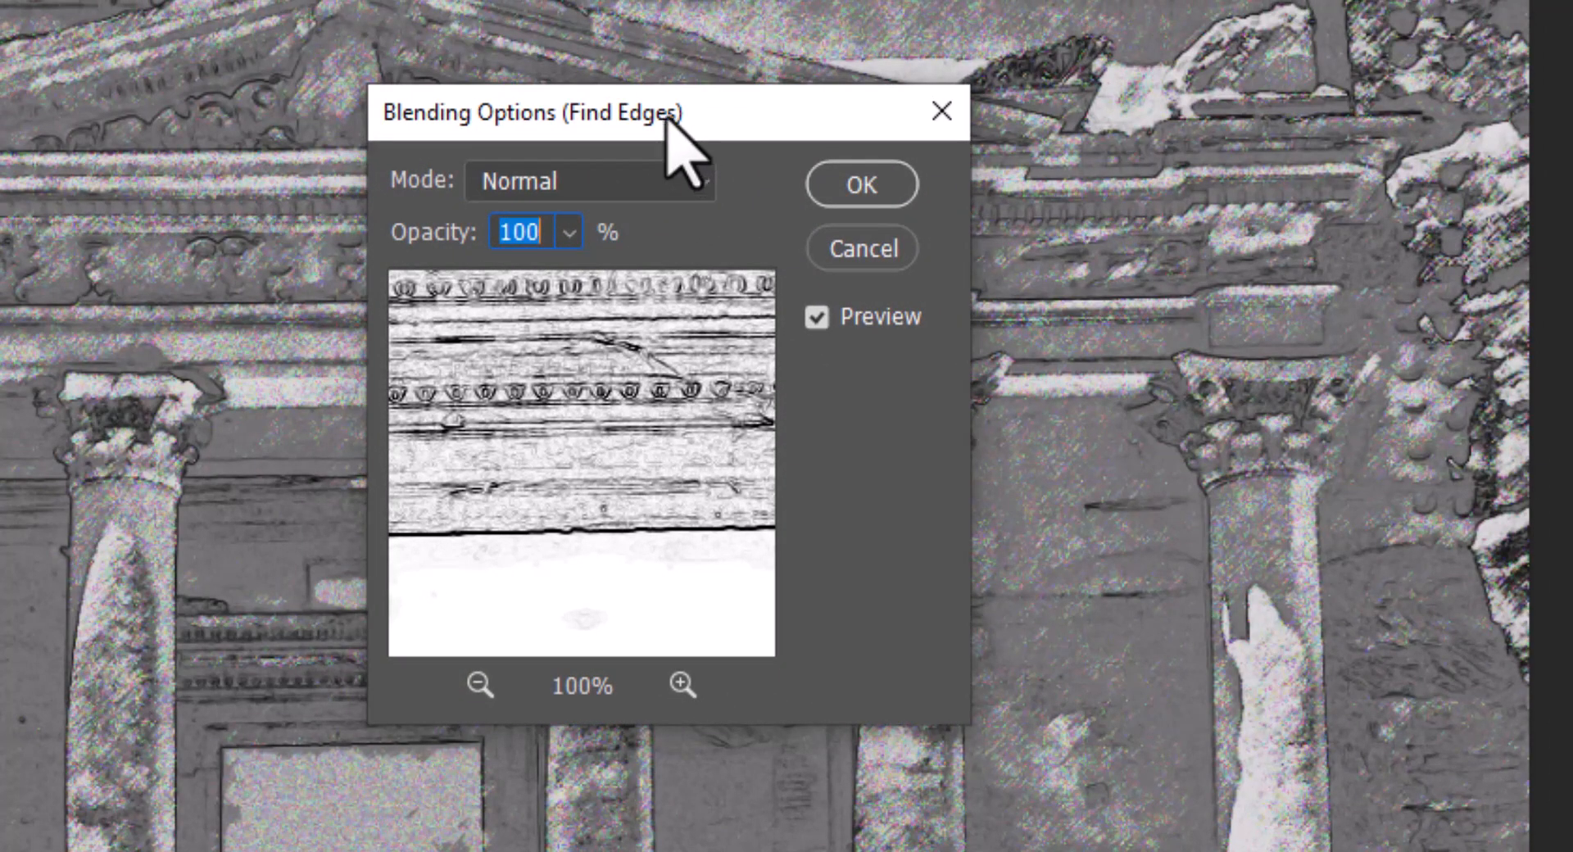
left_click(700, 190)
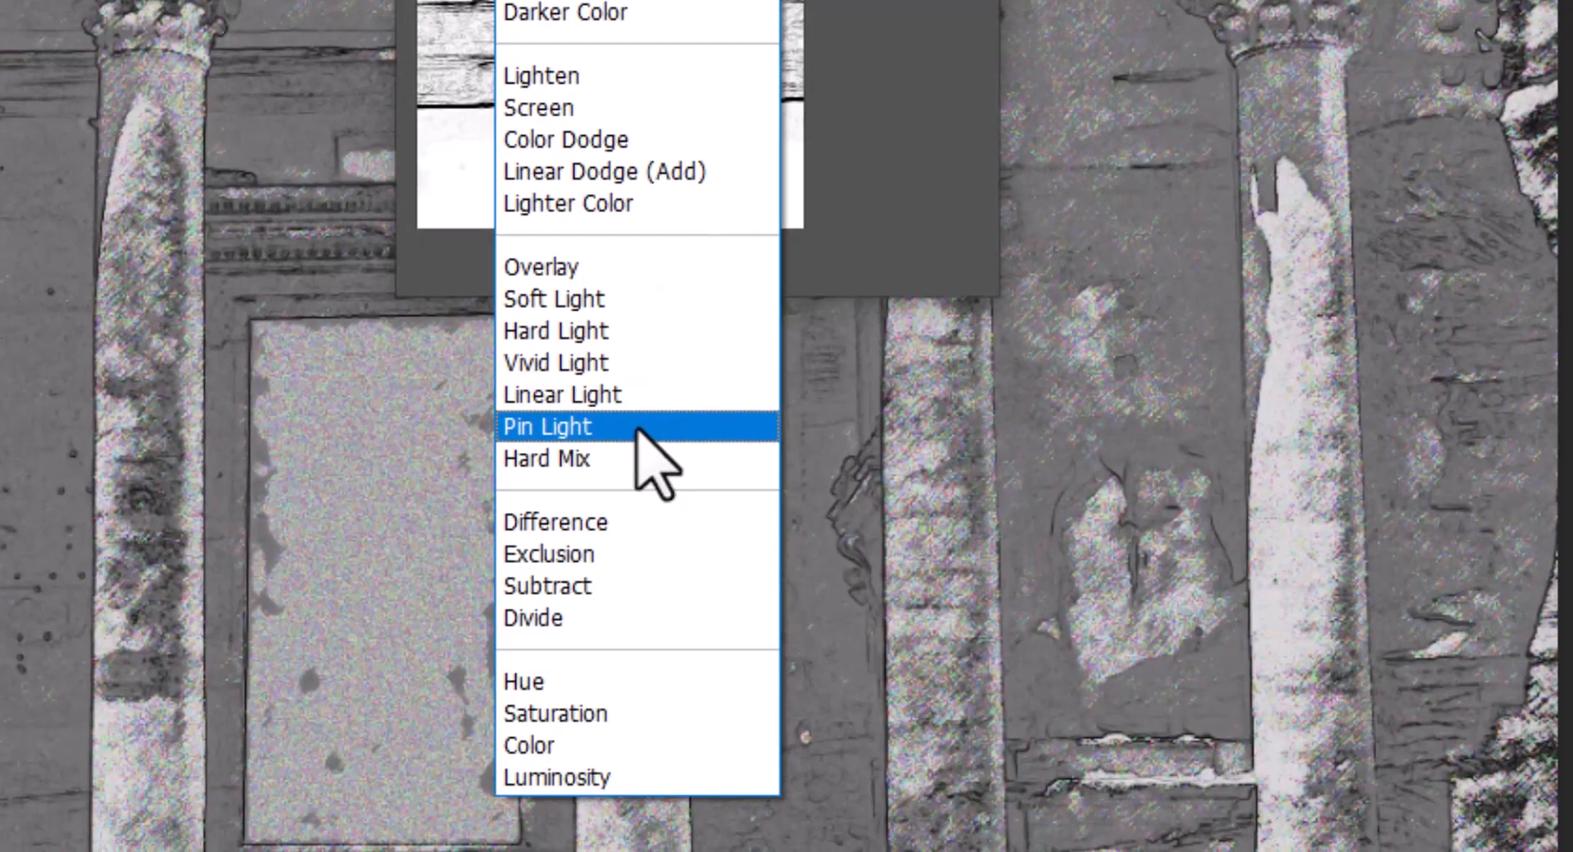
left_click(638, 425)
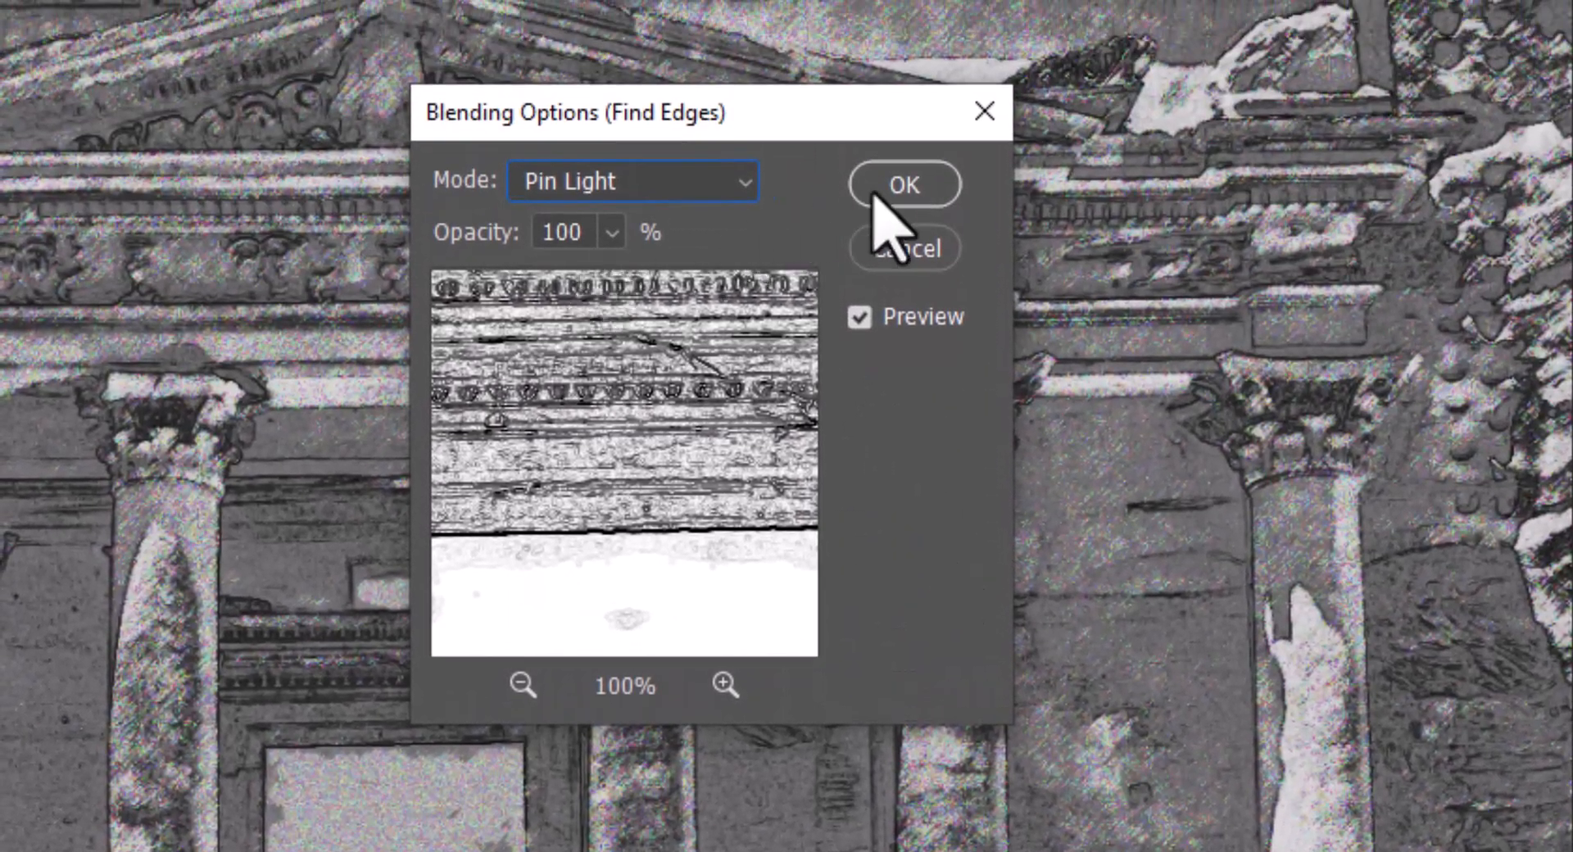
left_click(905, 184)
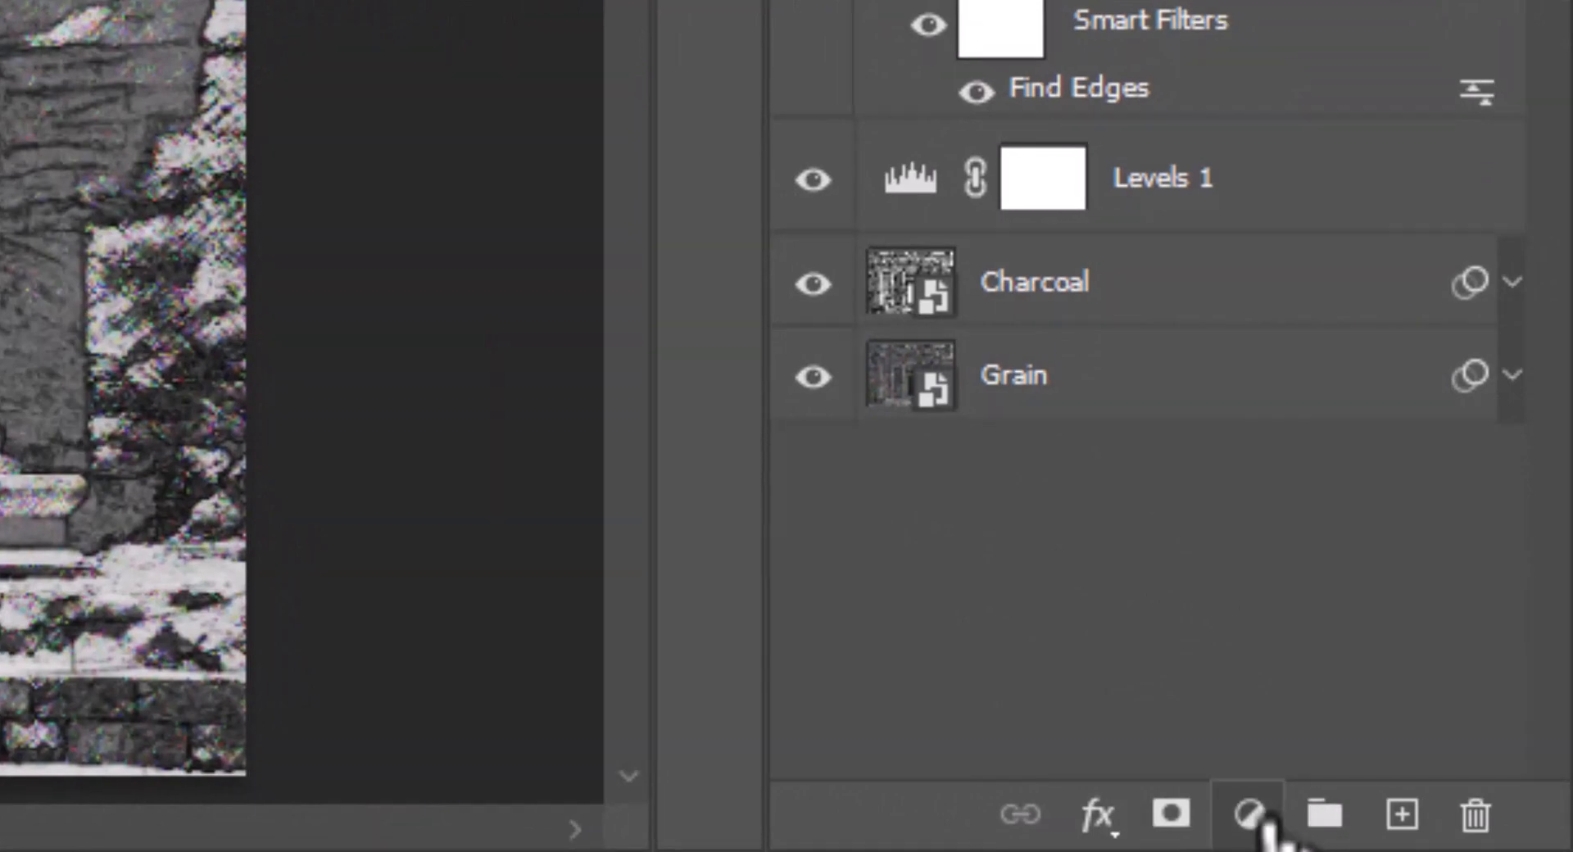
Add a Black & White adjustment layer above the Find Edges layer
left_click(1479, 842)
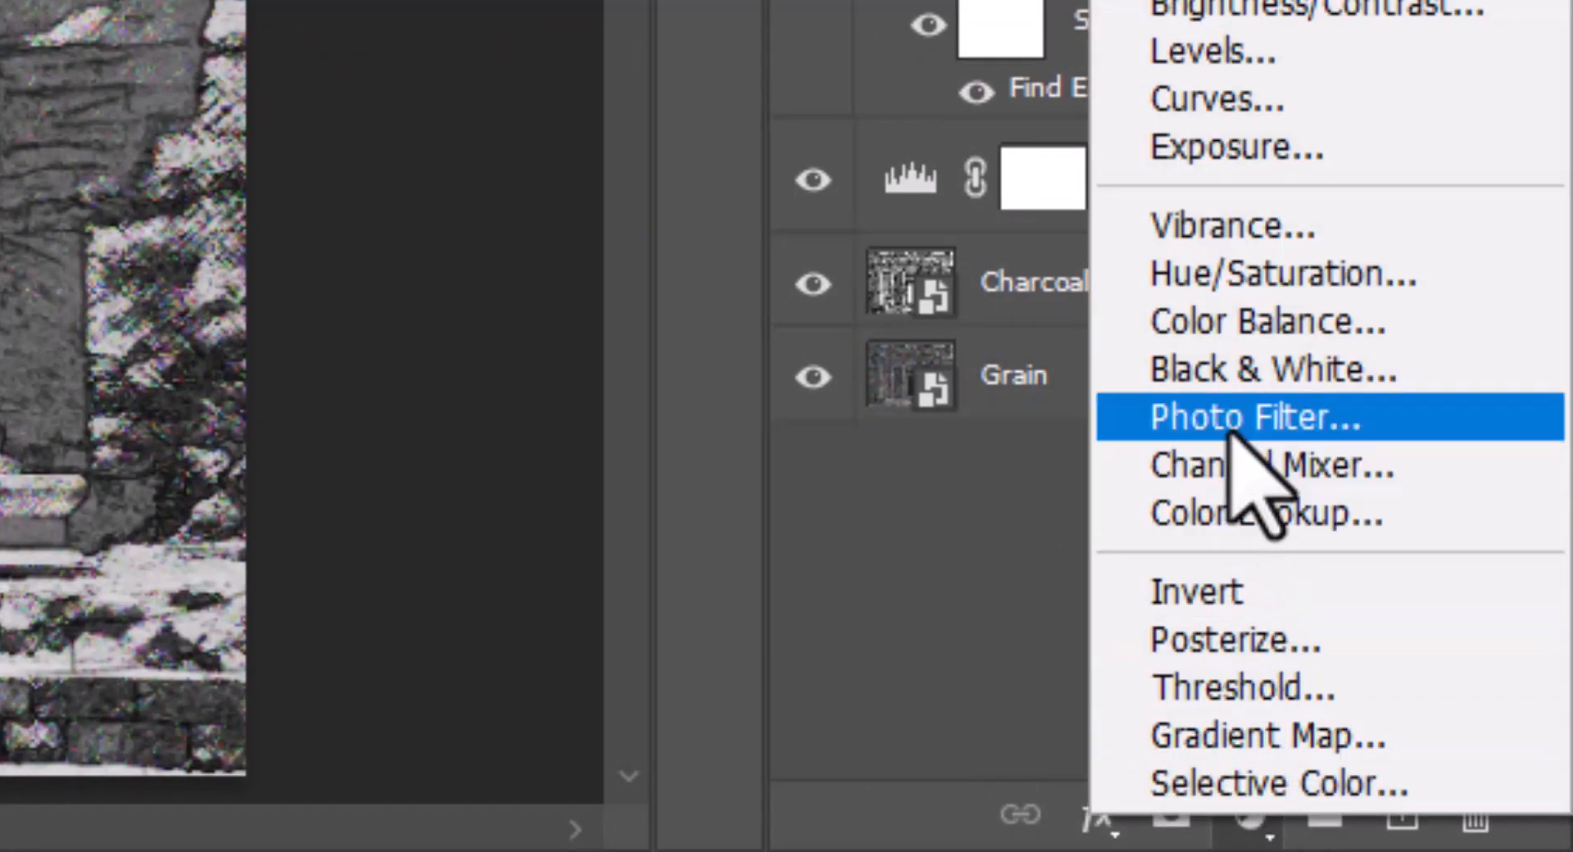
left_click(1168, 375)
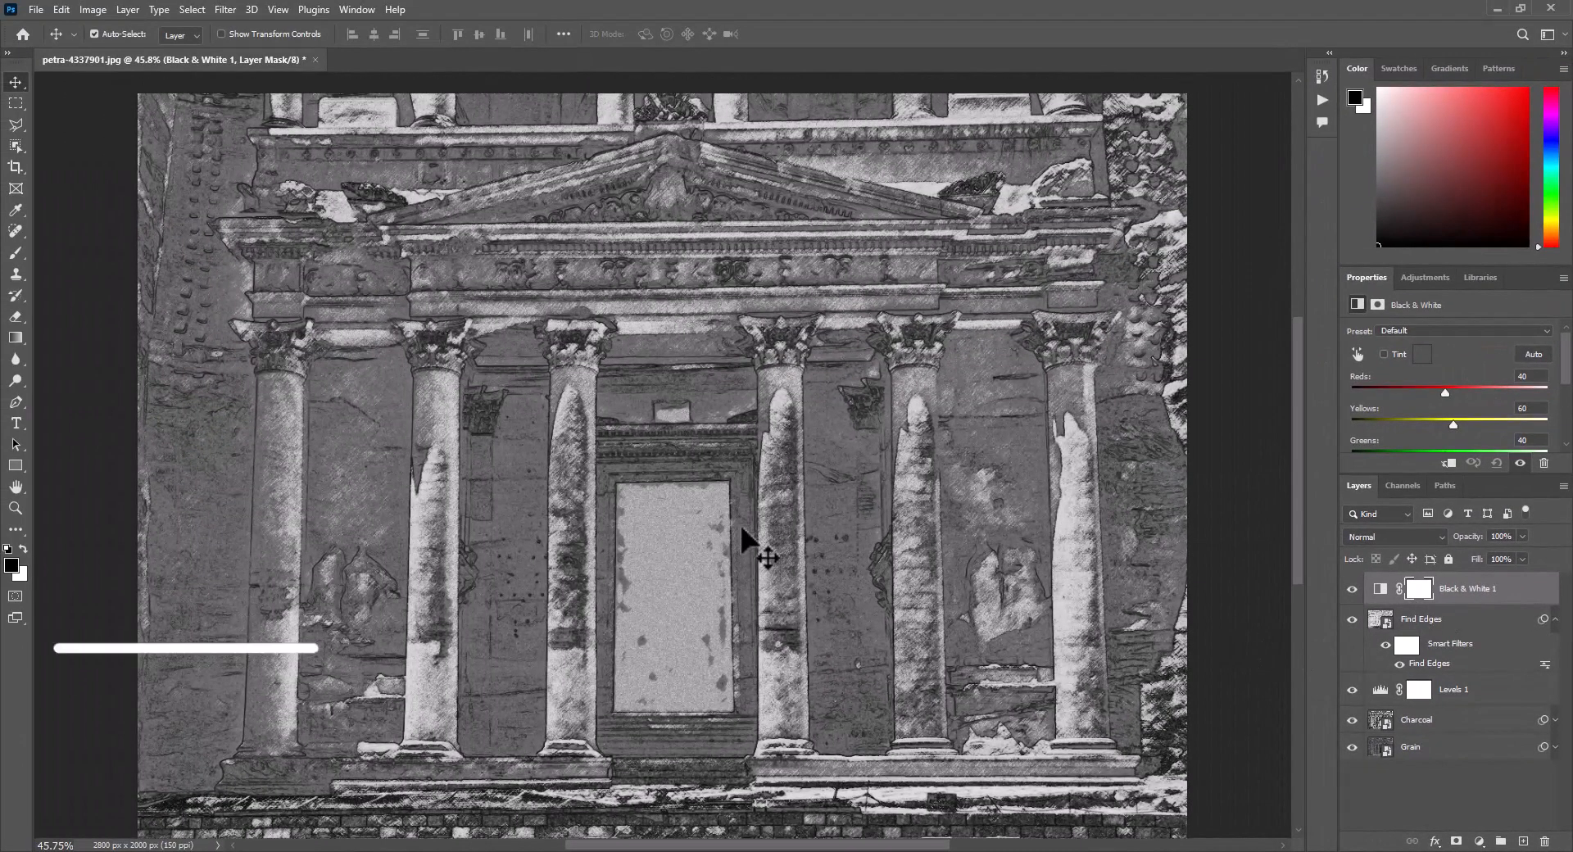
Examine the charcoal texture and edge lines on the temple's columns and doorway up close, and review the whole image
scroll(756, 559, "up", 1)
scroll(755, 559, "up", 12)
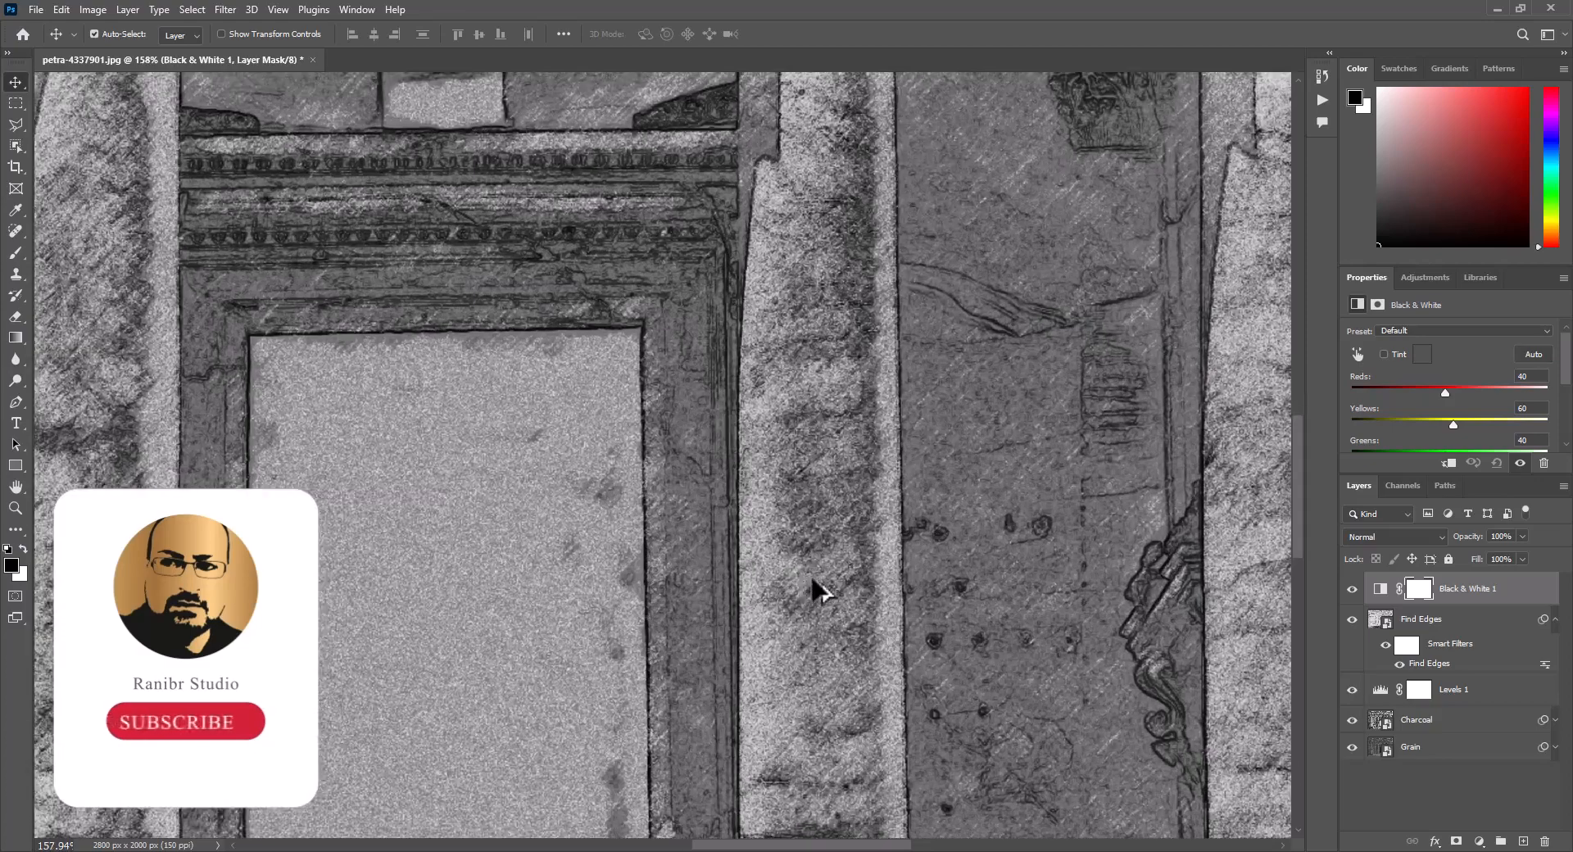
left_click(809, 573)
left_click_drag(843, 526, 629, 397)
left_click_drag(1063, 702, 1188, 665)
left_click_drag(801, 485, 1143, 701)
left_click_drag(881, 566, 967, 627)
scroll(832, 578, "down", 12)
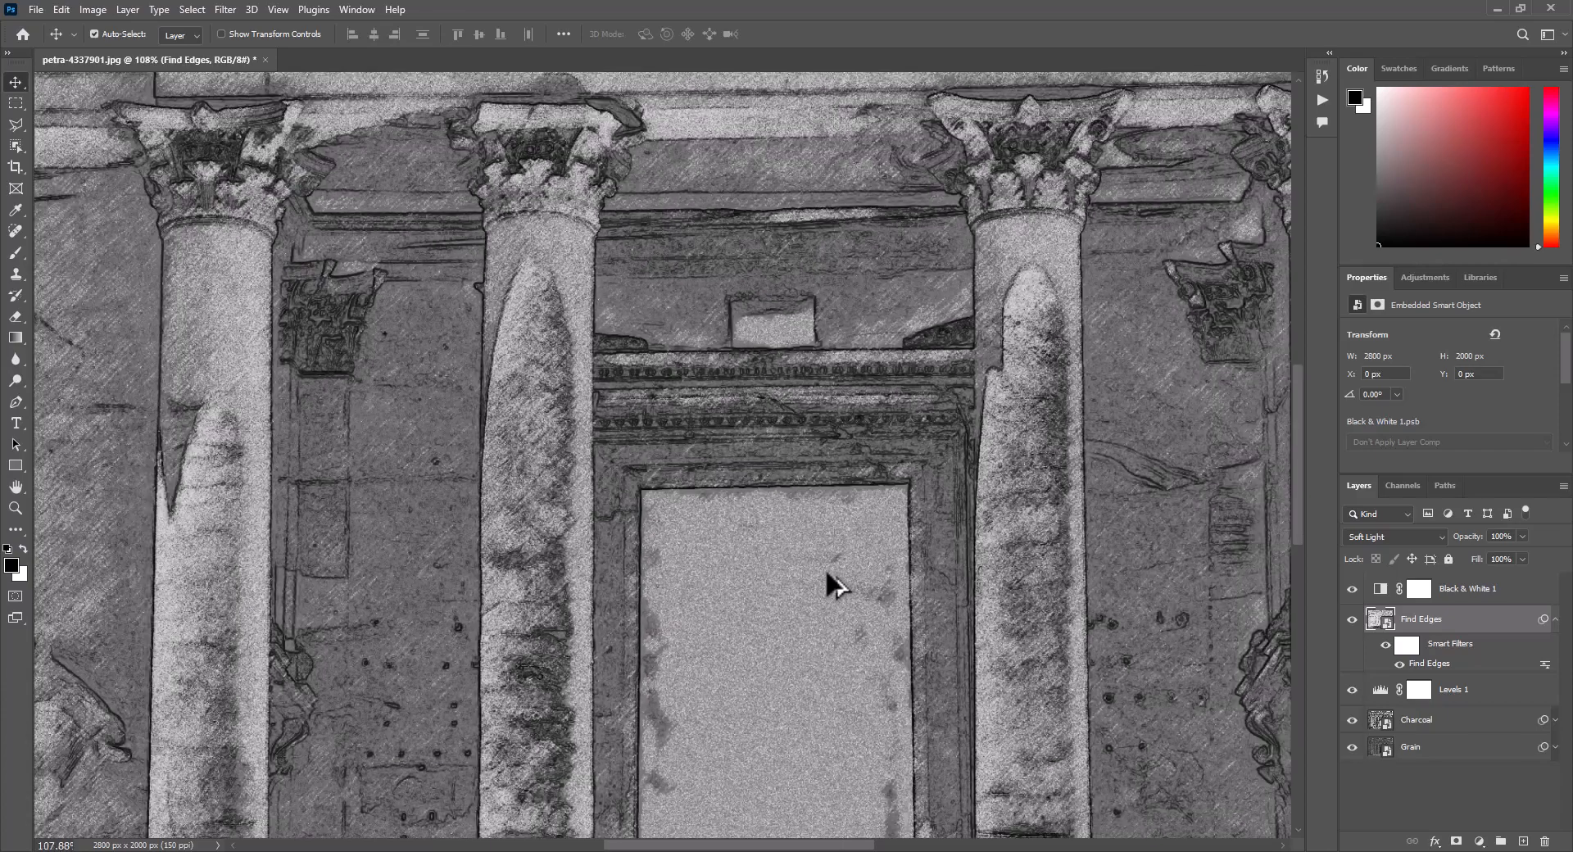
scroll(828, 576, "down", 2)
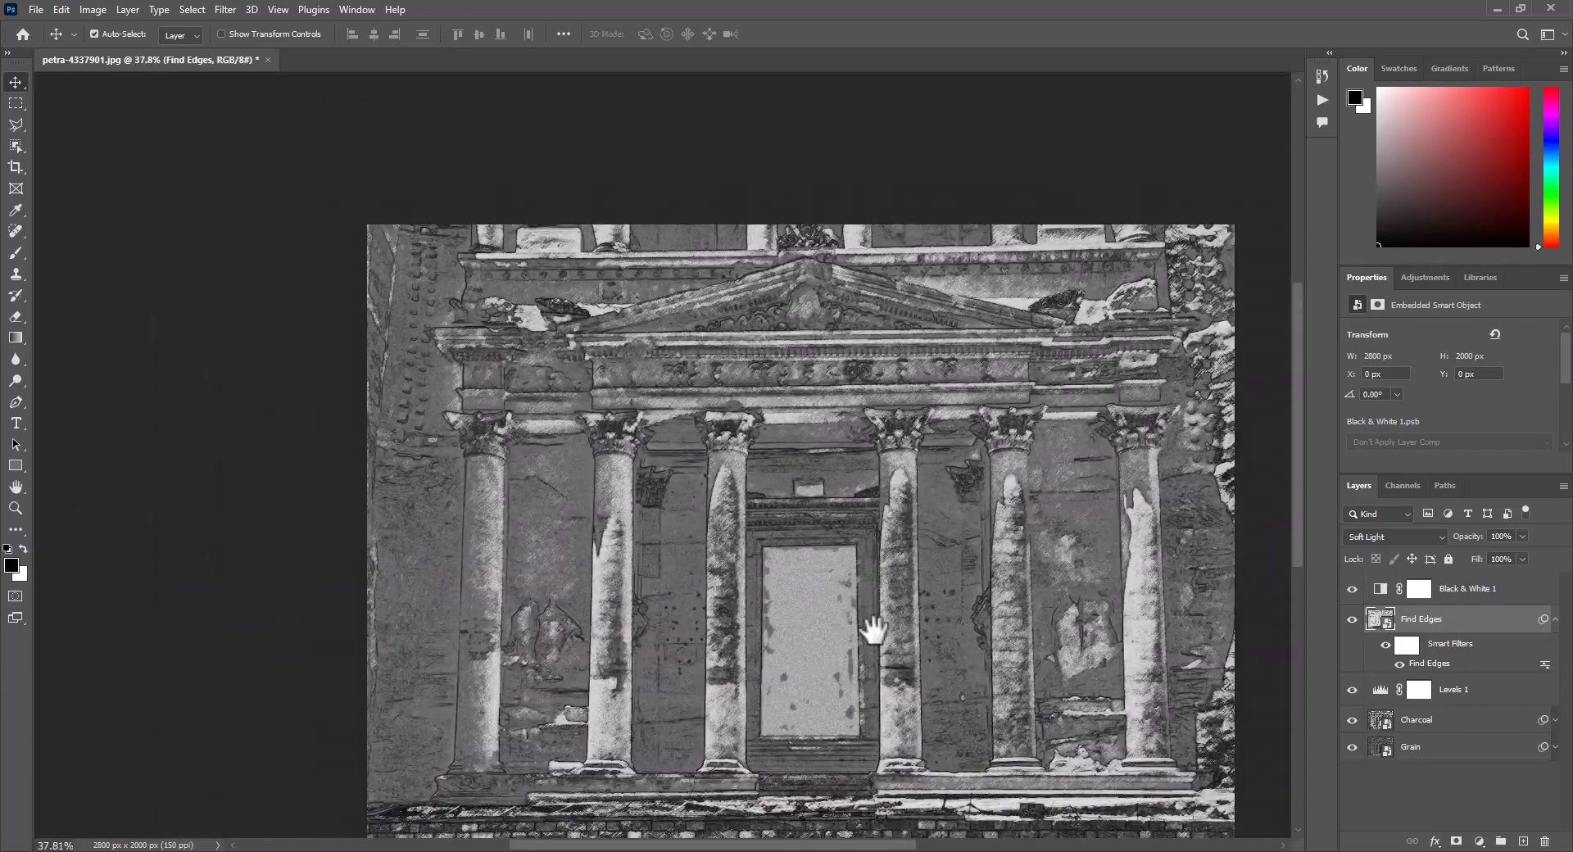
left_click_drag(872, 633, 805, 555)
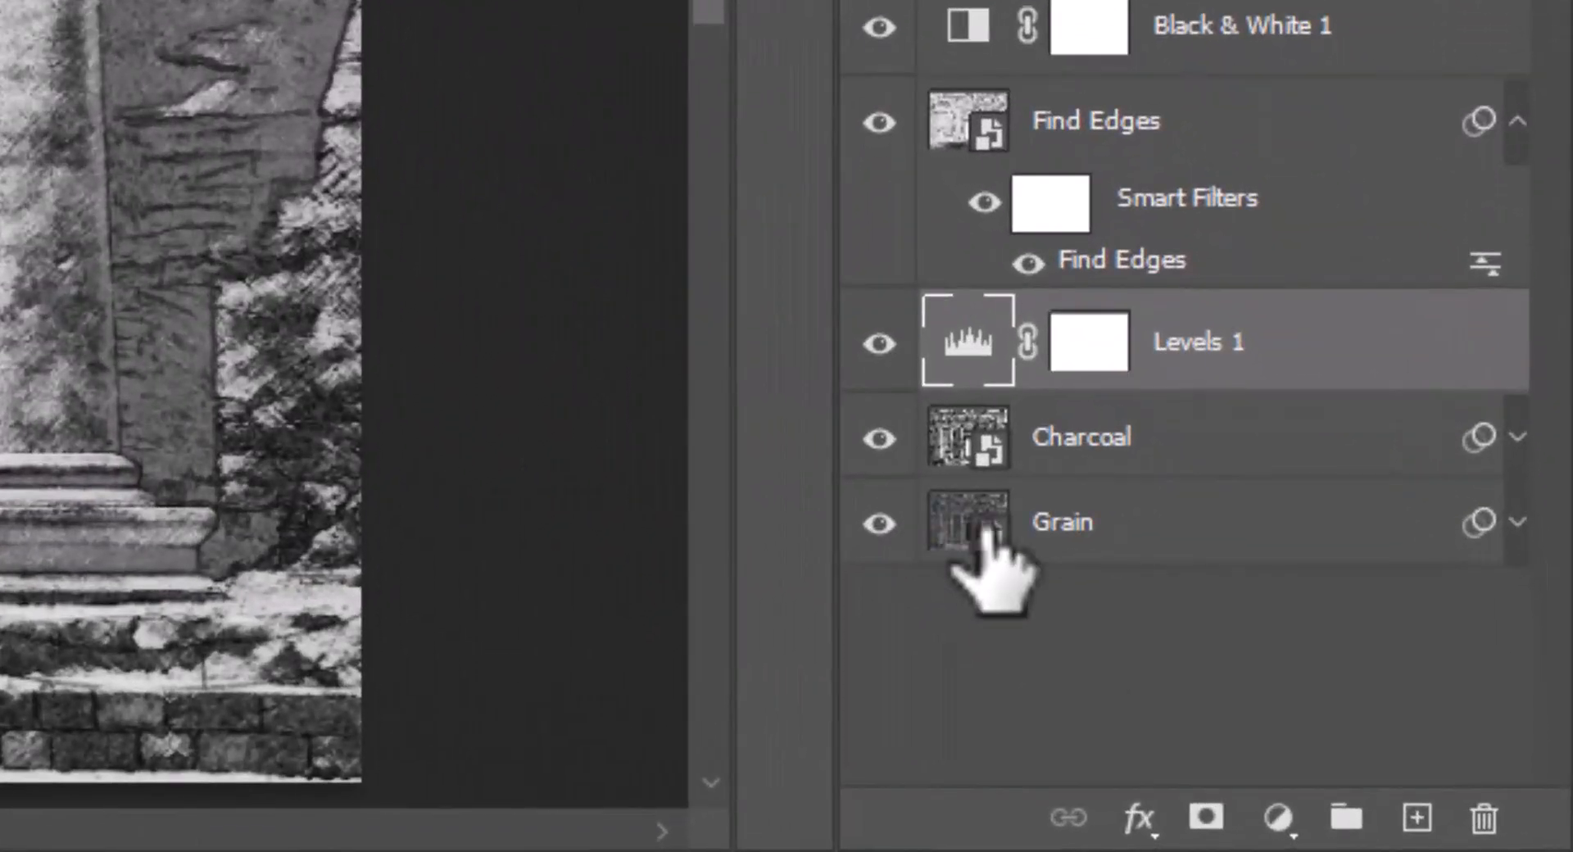
Open the Grain layer's smart object and the contents of the Layer 0 smart object nested inside it
left_click(1386, 749)
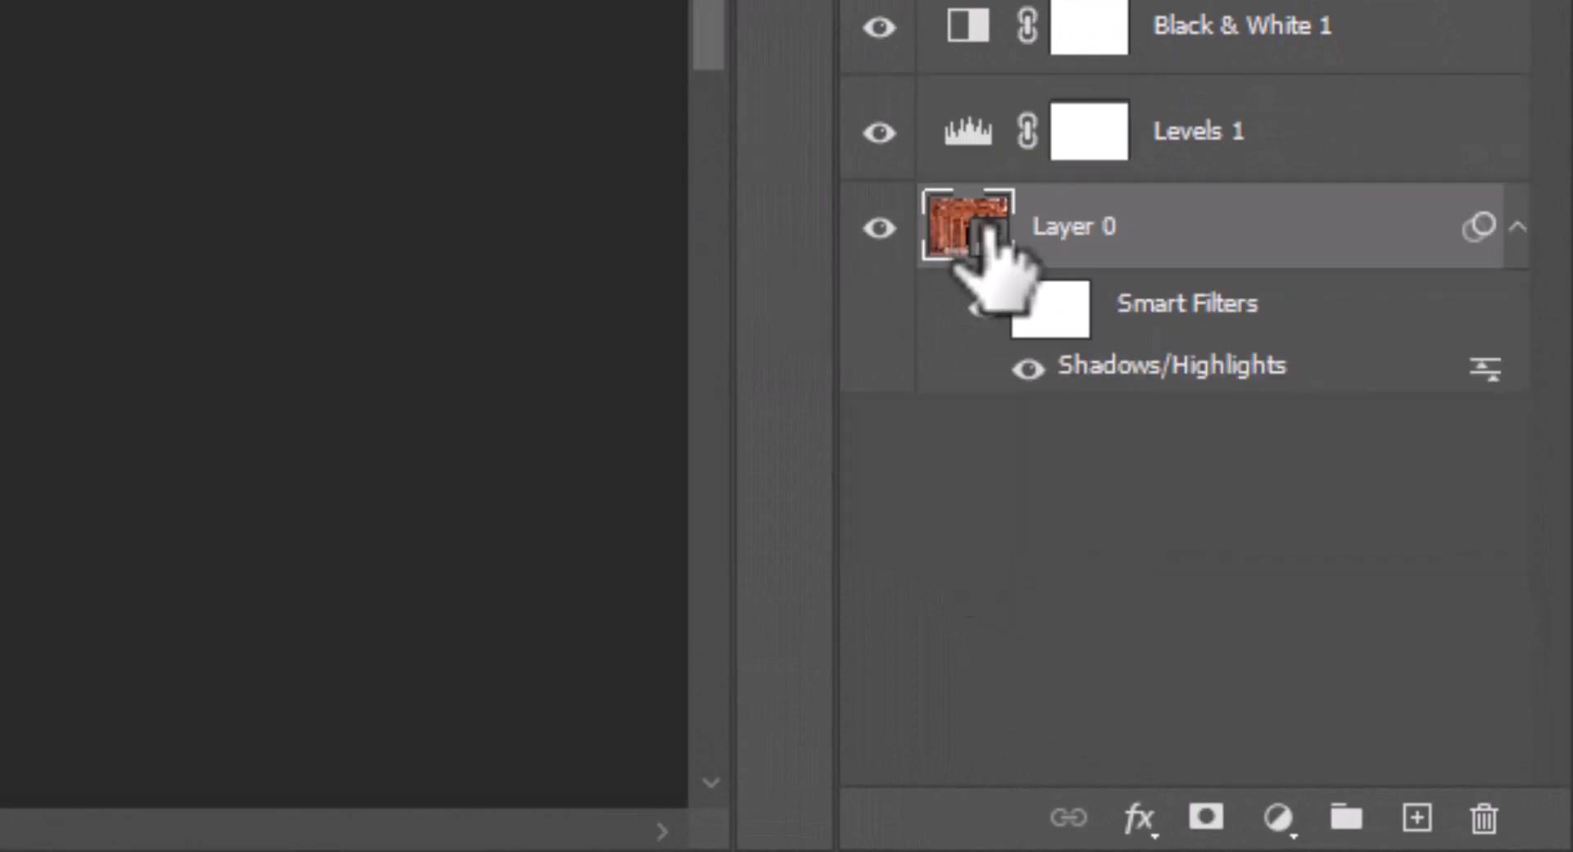
double_click(986, 231)
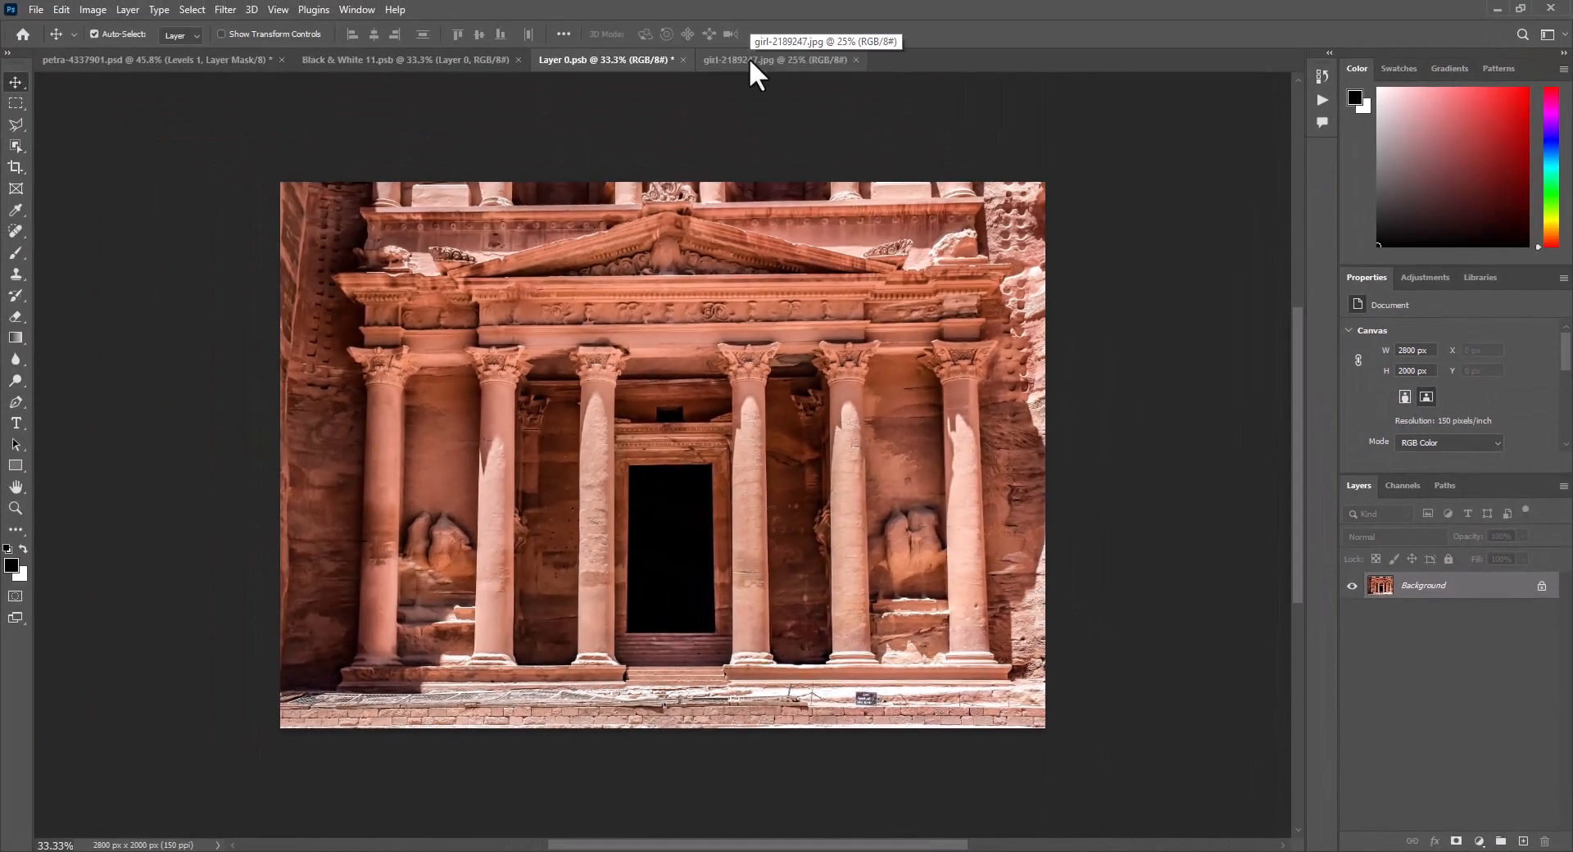
Switch to girl-2189247.jpg and resample the image to a resolution of 150 pixels/inch
left_click(749, 58)
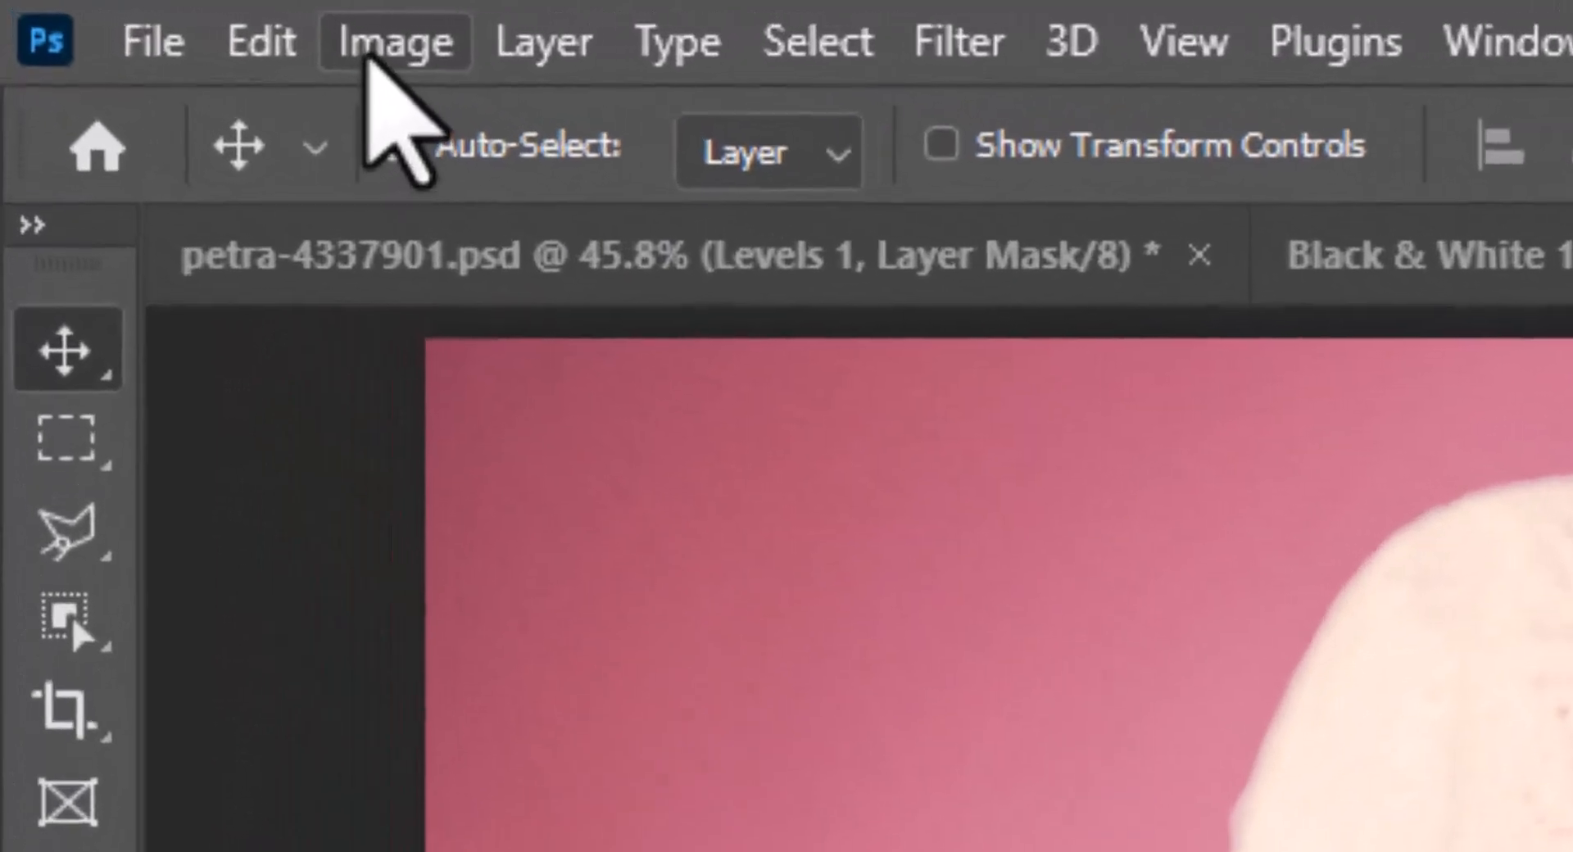
left_click(92, 10)
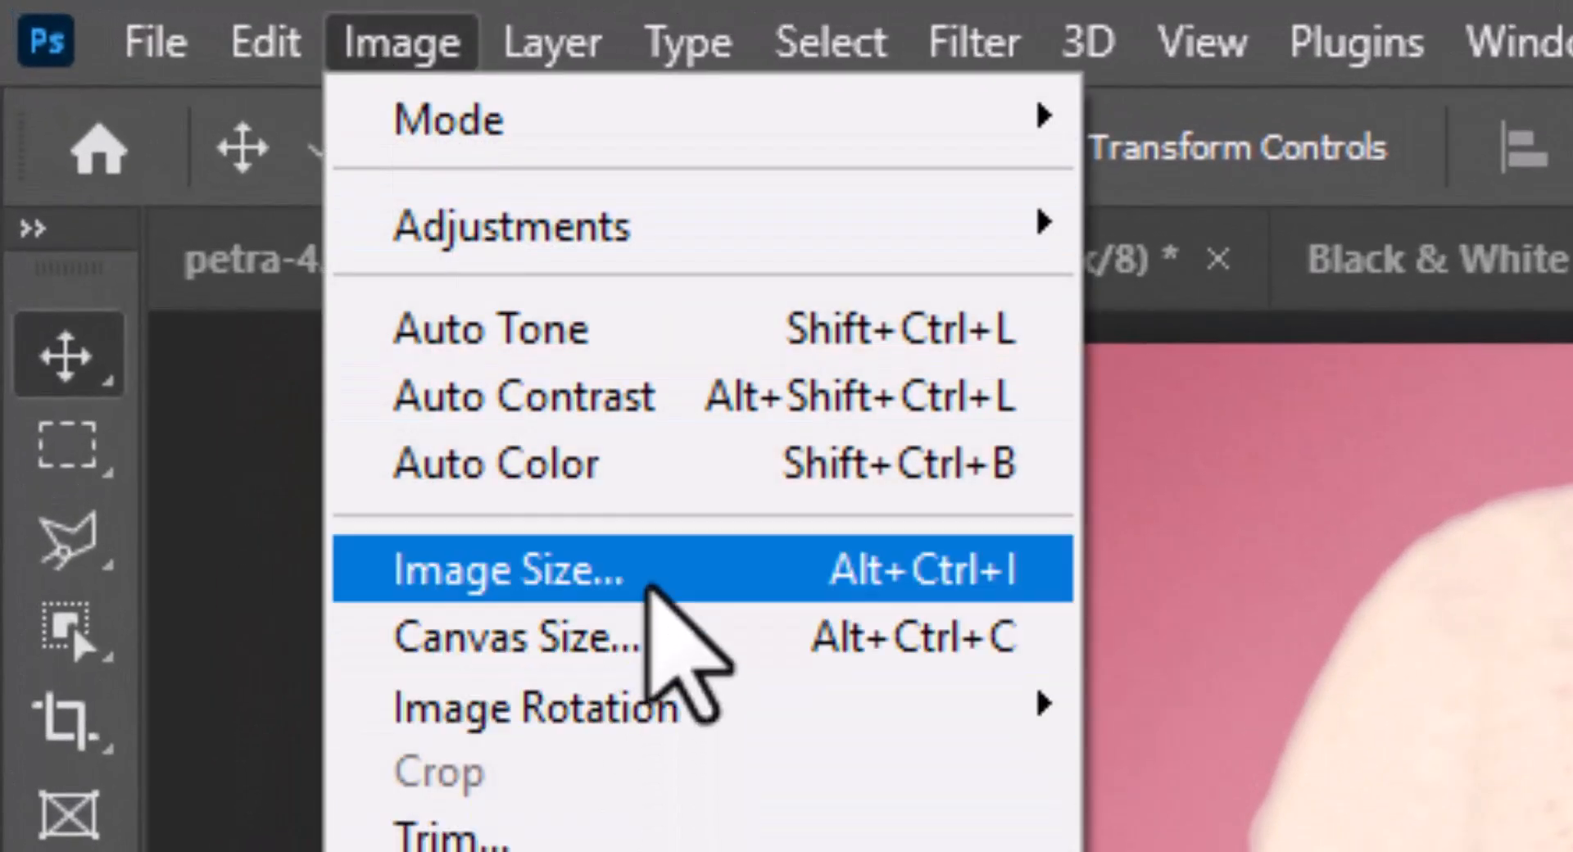
left_click(668, 570)
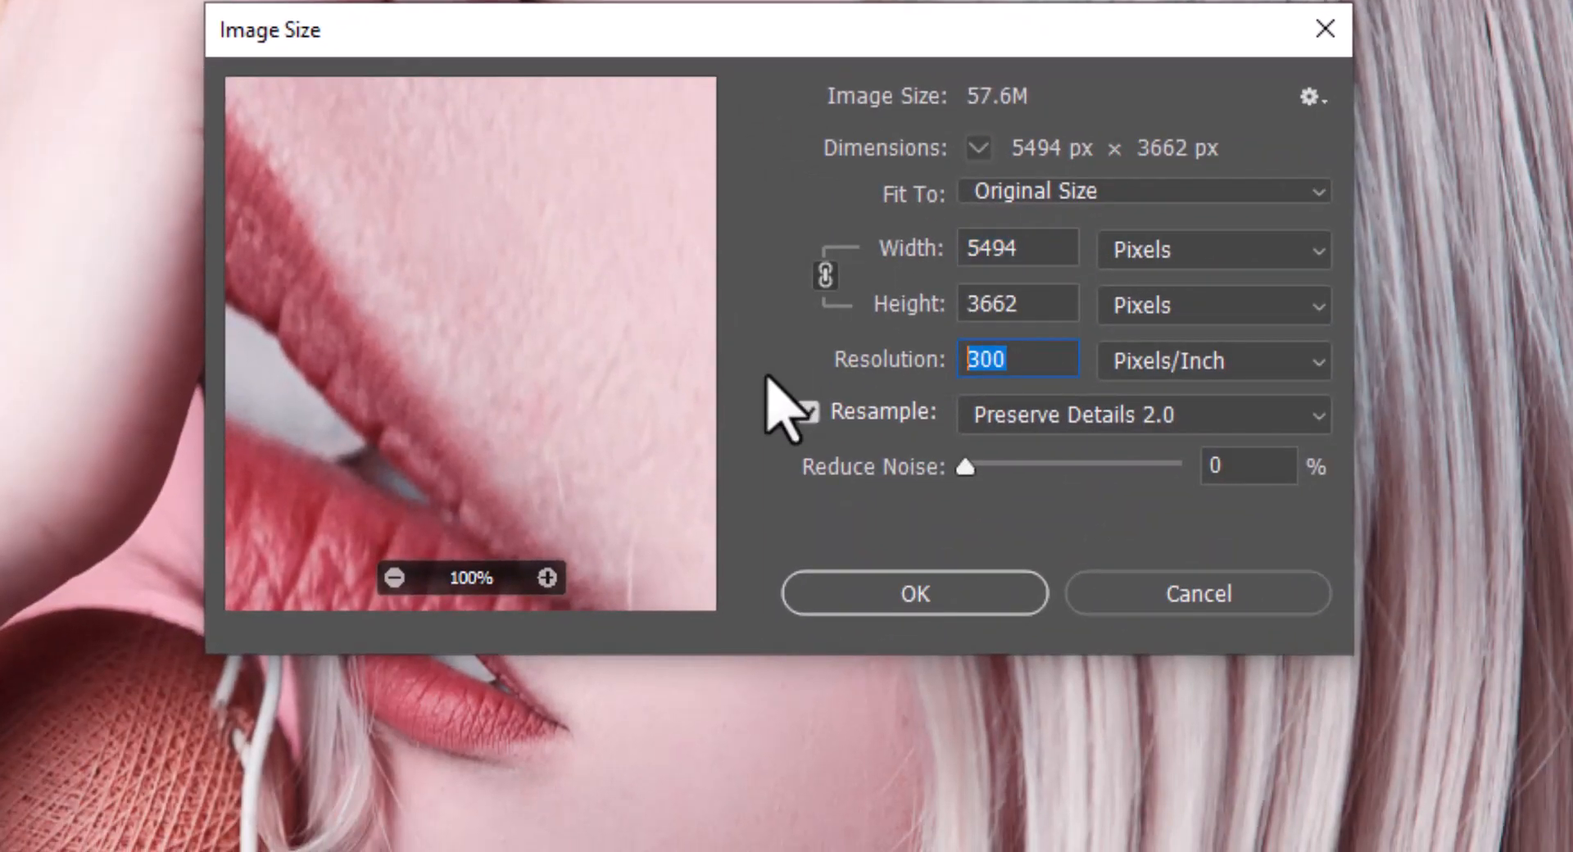
type("150")
key("Return")
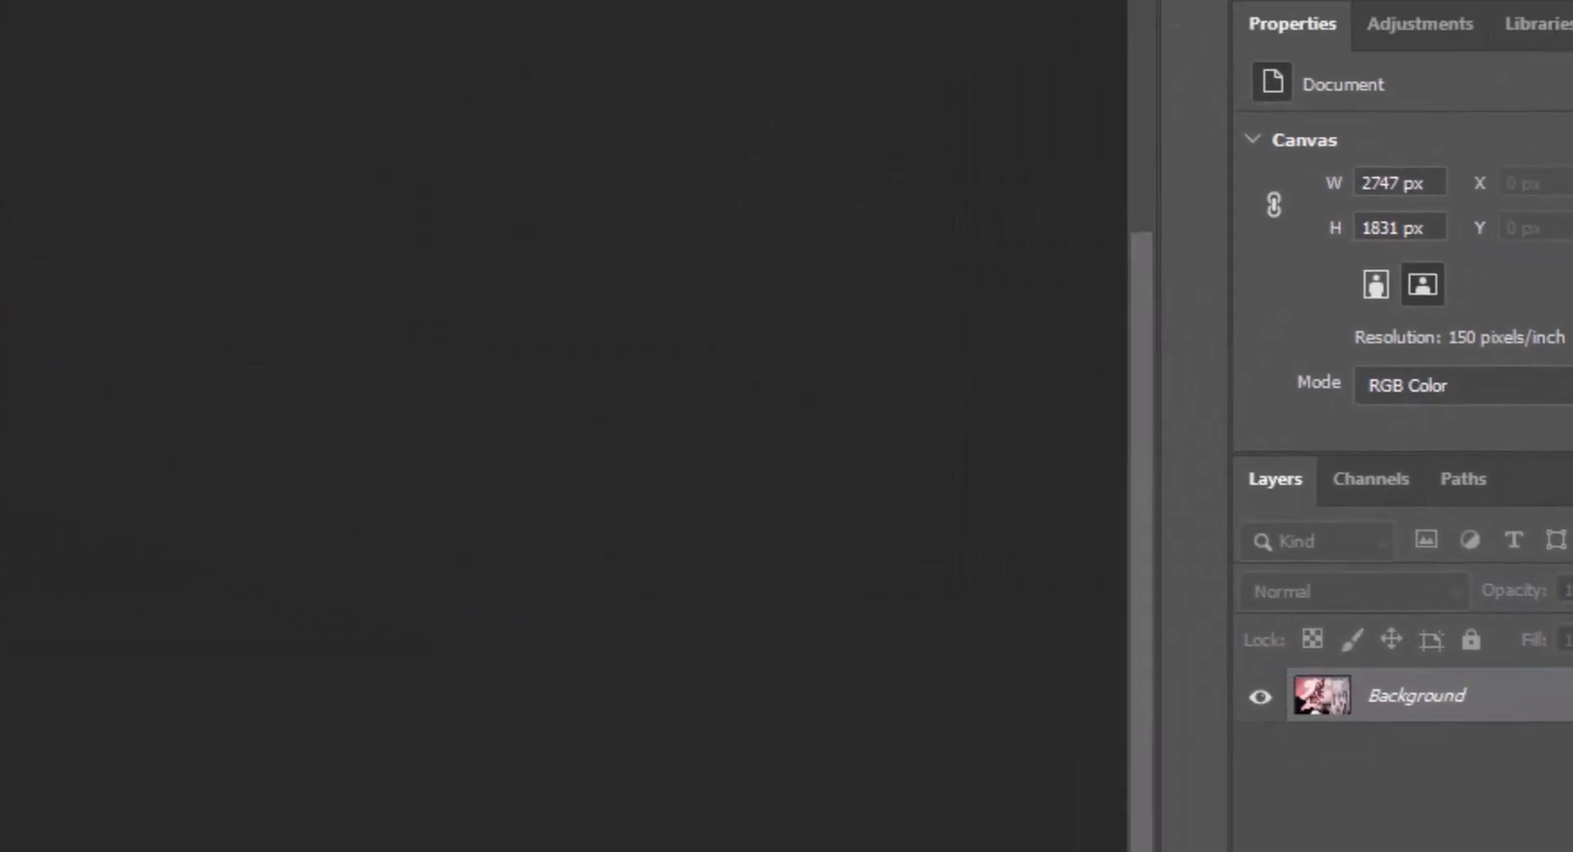
Place the girl photo into Layer 0.psb as a layer and scale it to about 113.5% so it covers the canvas
left_click_drag(1323, 697, 1057, 435)
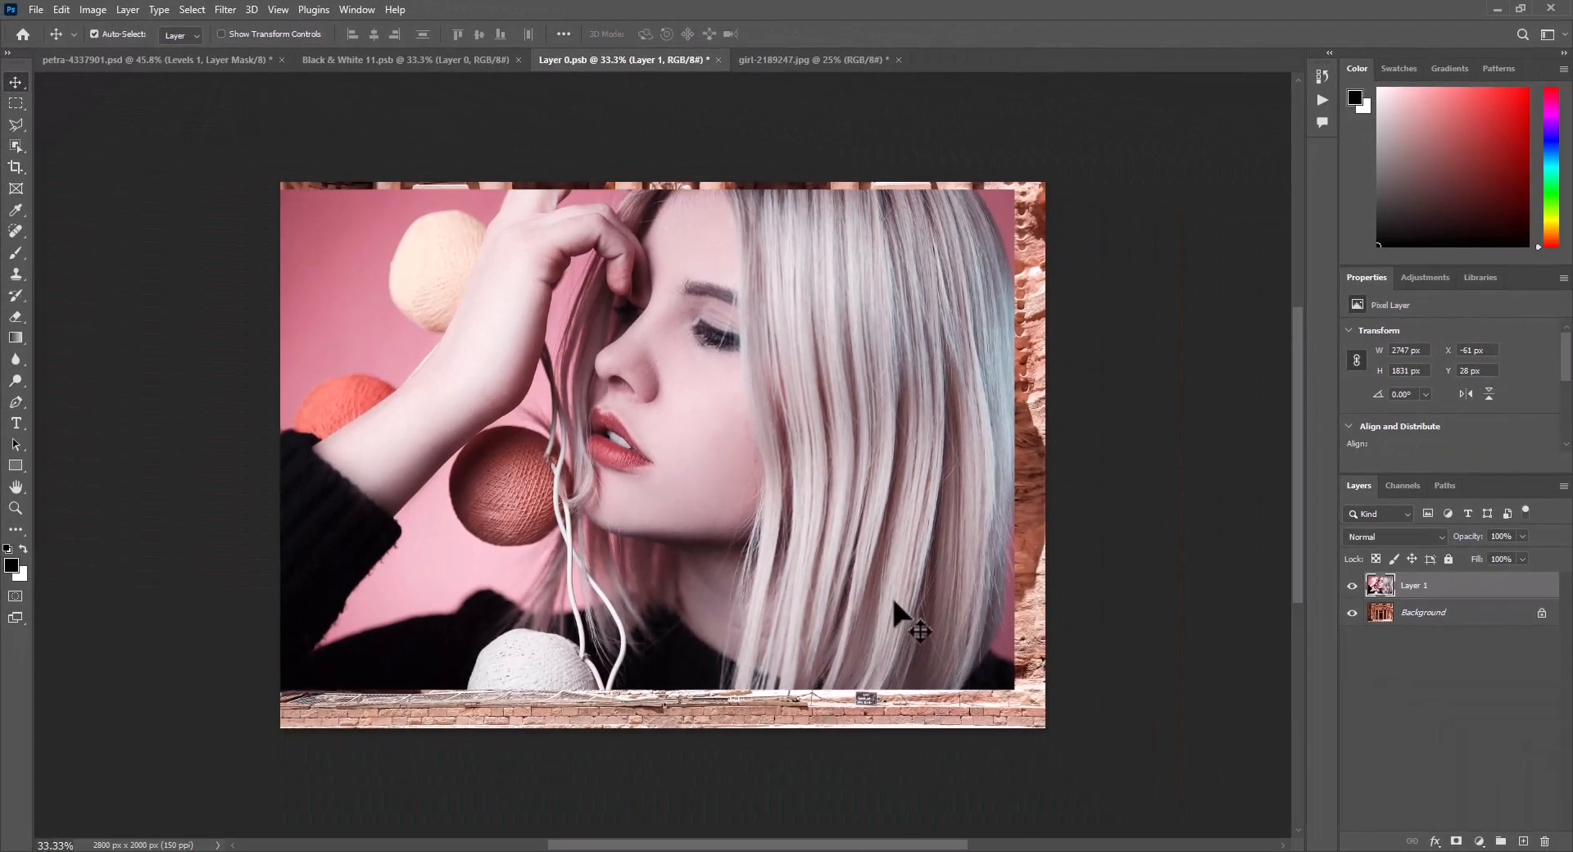
key("ctrl+t")
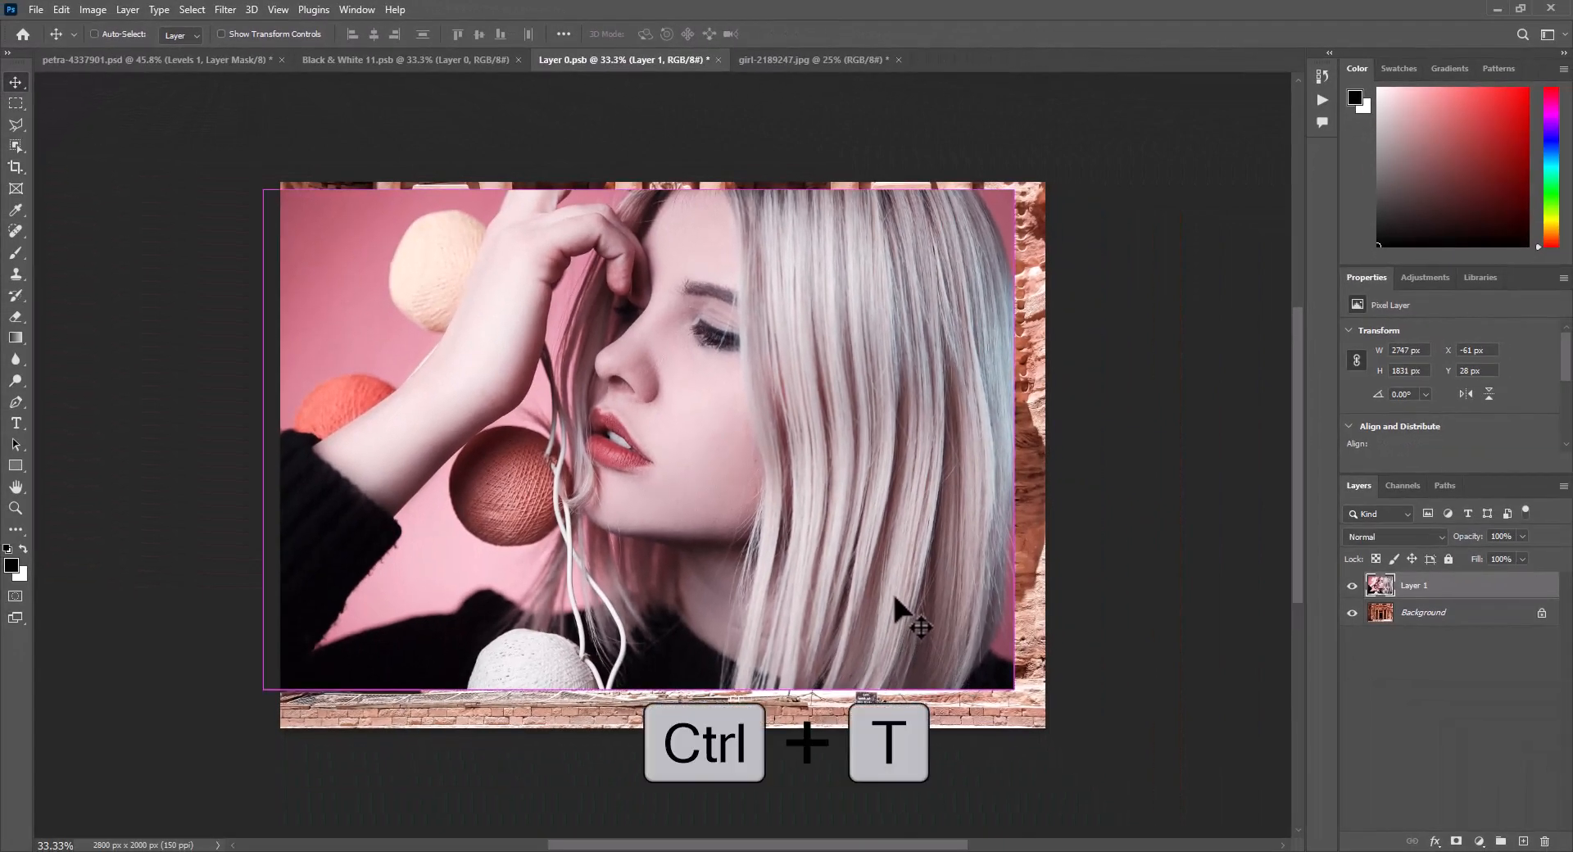
left_click_drag(1016, 697, 1107, 772)
left_click_drag(922, 660, 906, 636)
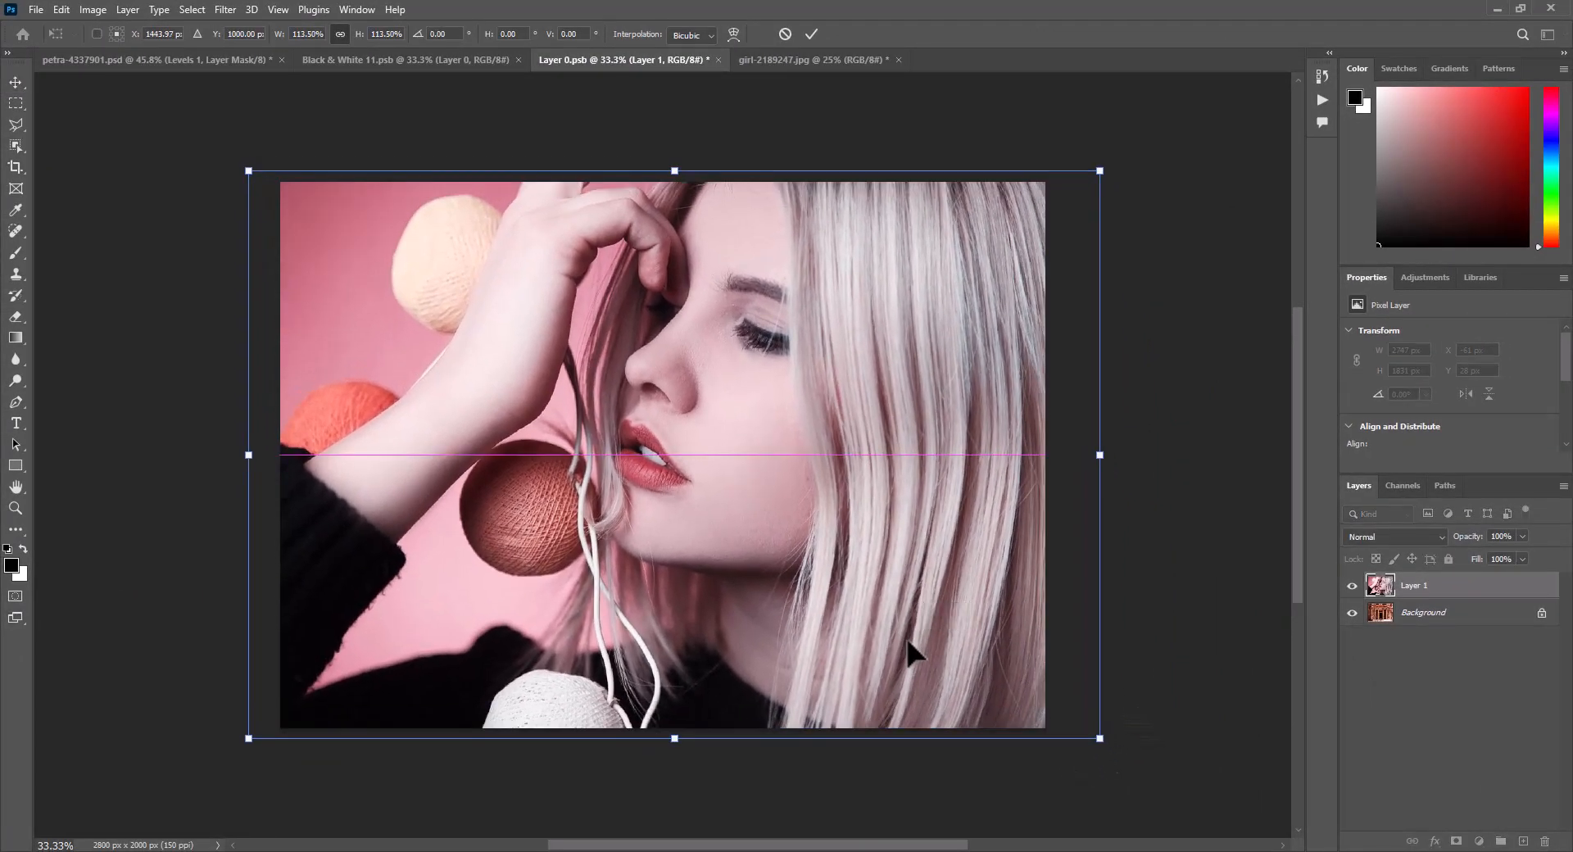
key("Return")
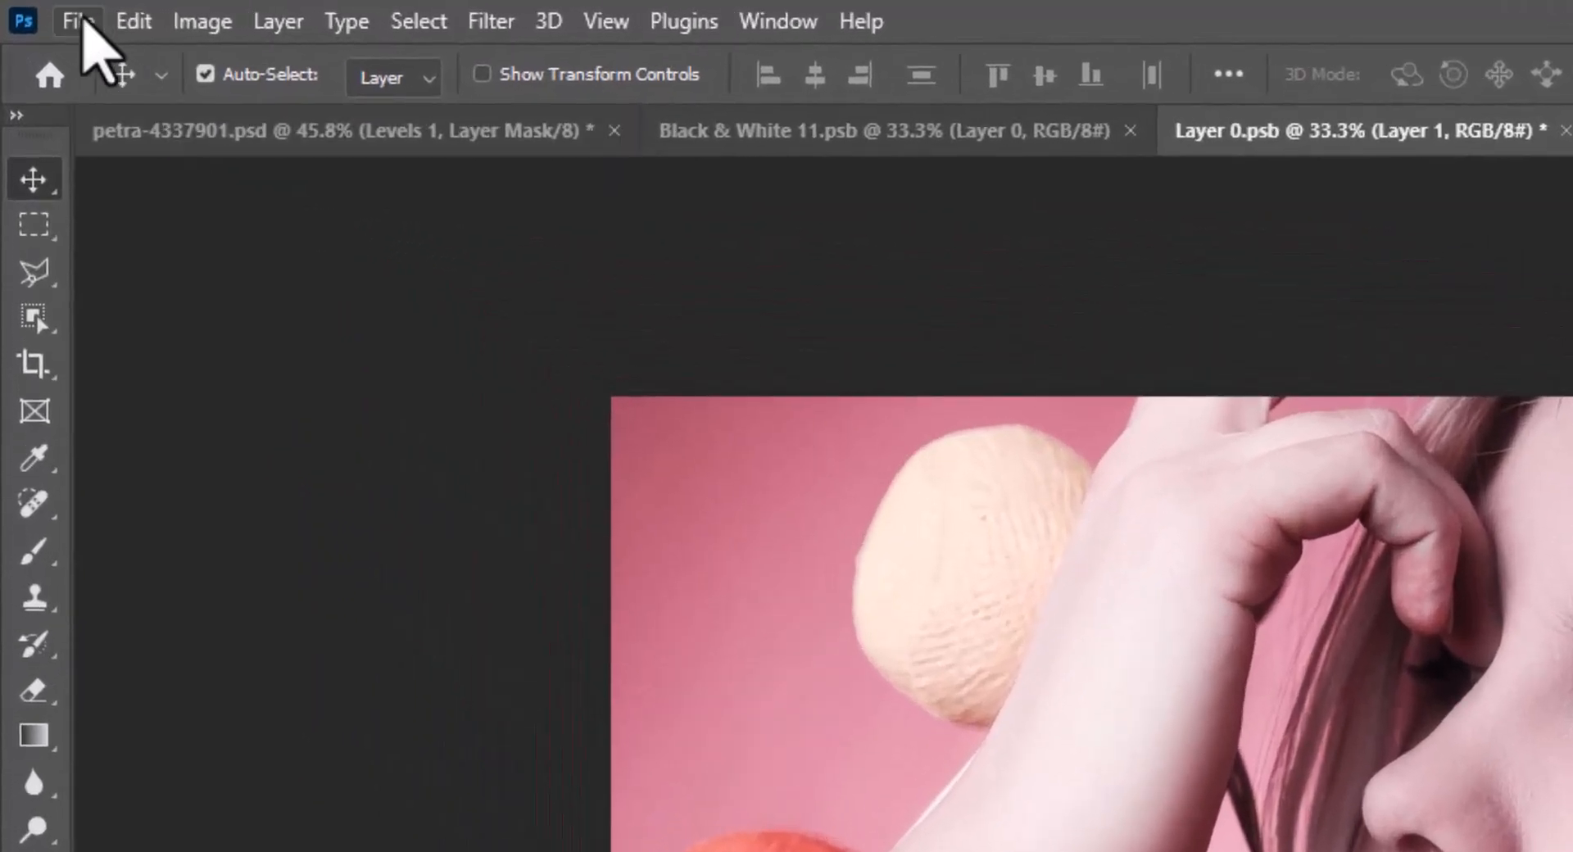
Save Layer 0.psb and Black & White 11.psb, and return to petra-4337901.psd
left_click(36, 9)
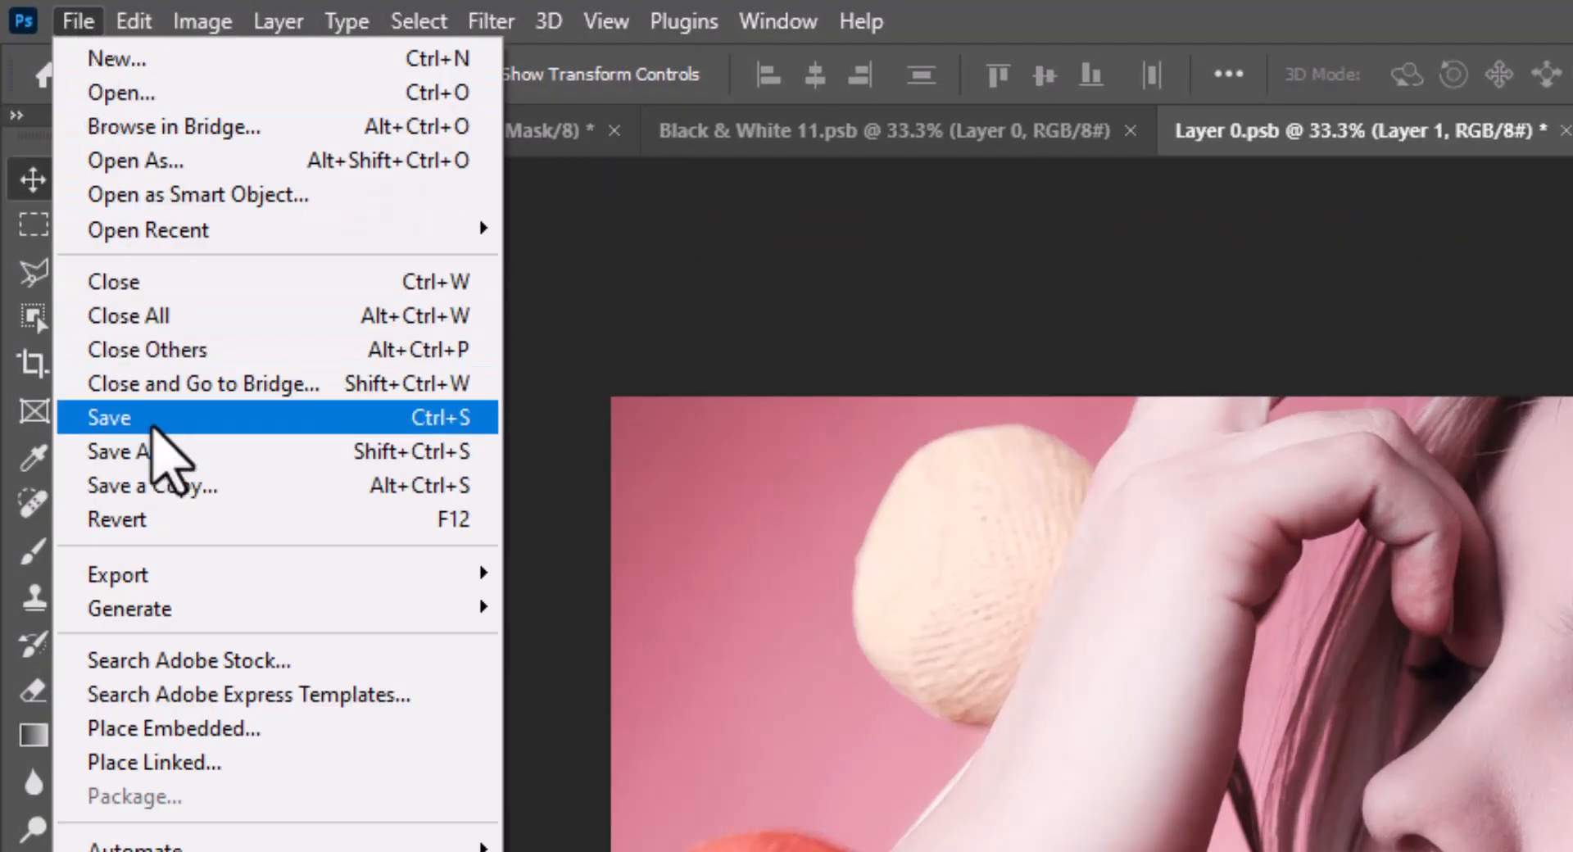
left_click(156, 419)
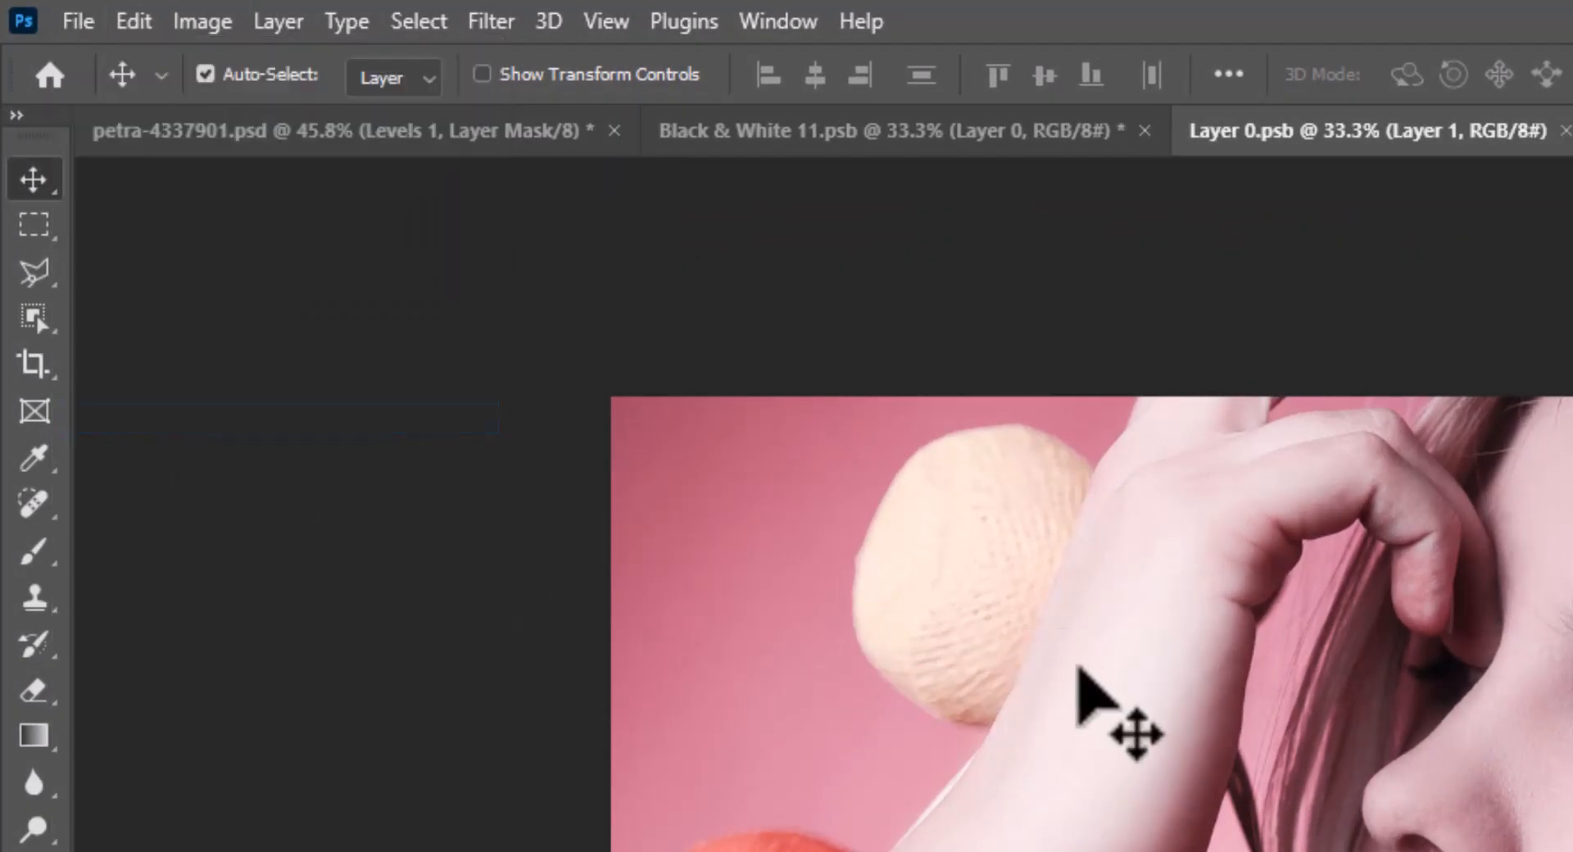
left_click(1008, 133)
left_click(75, 23)
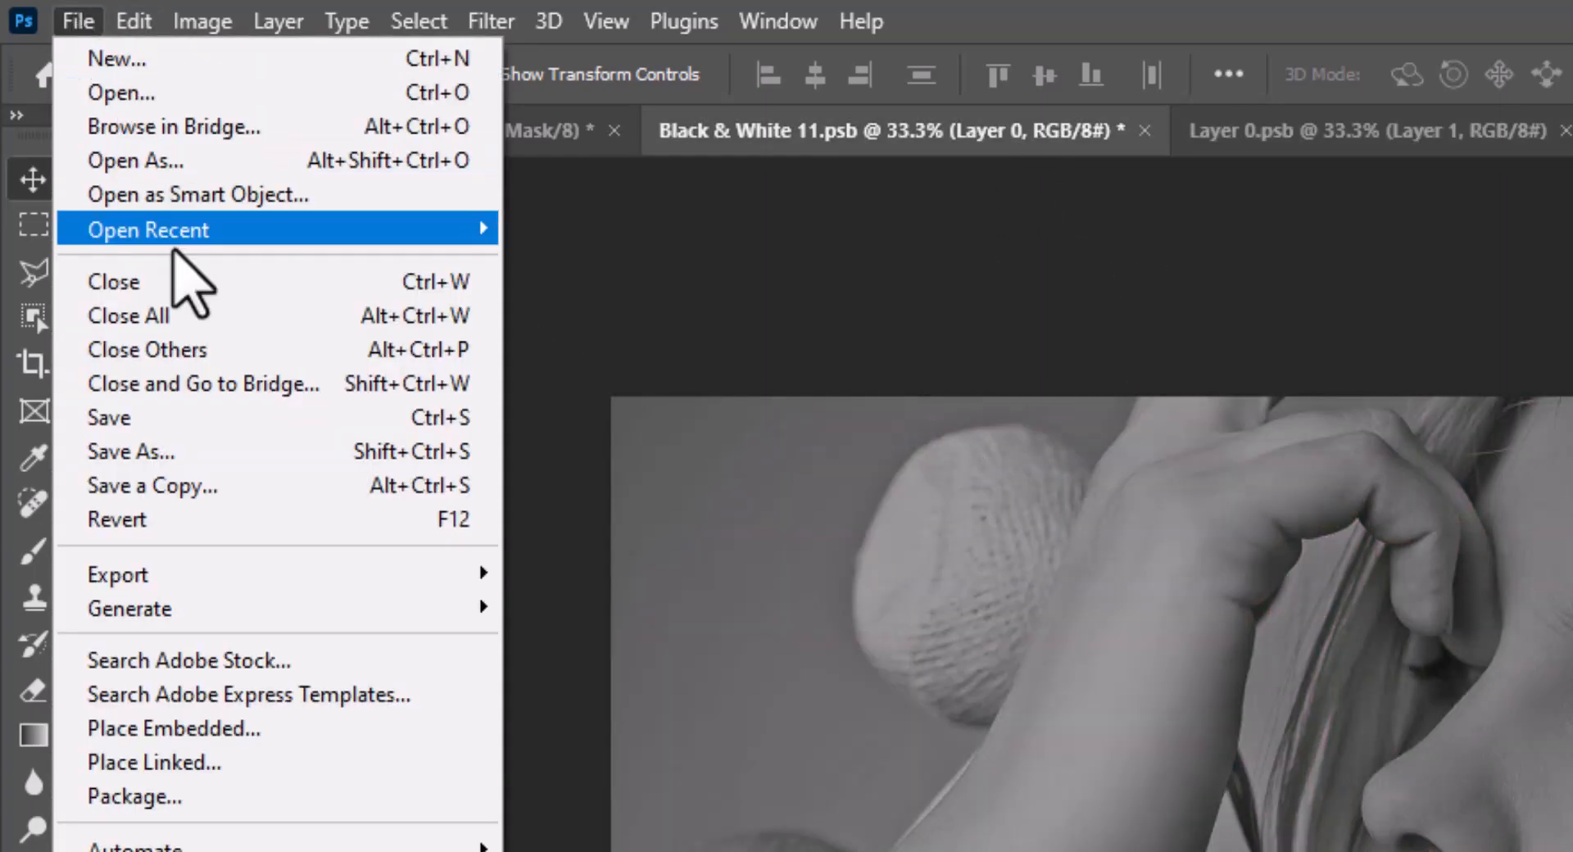
left_click(193, 420)
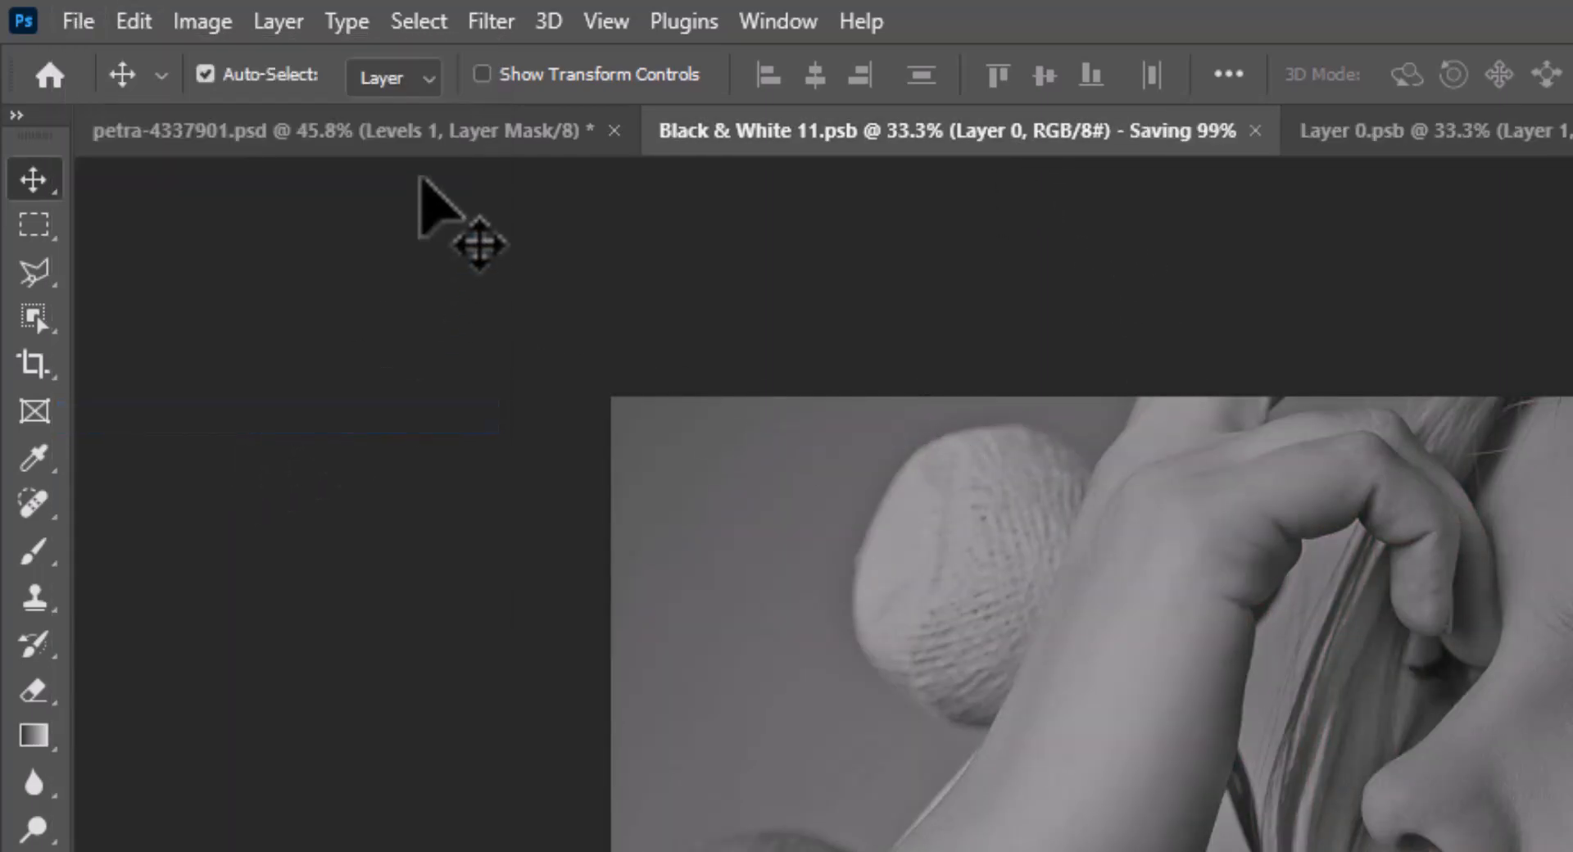
left_click(447, 131)
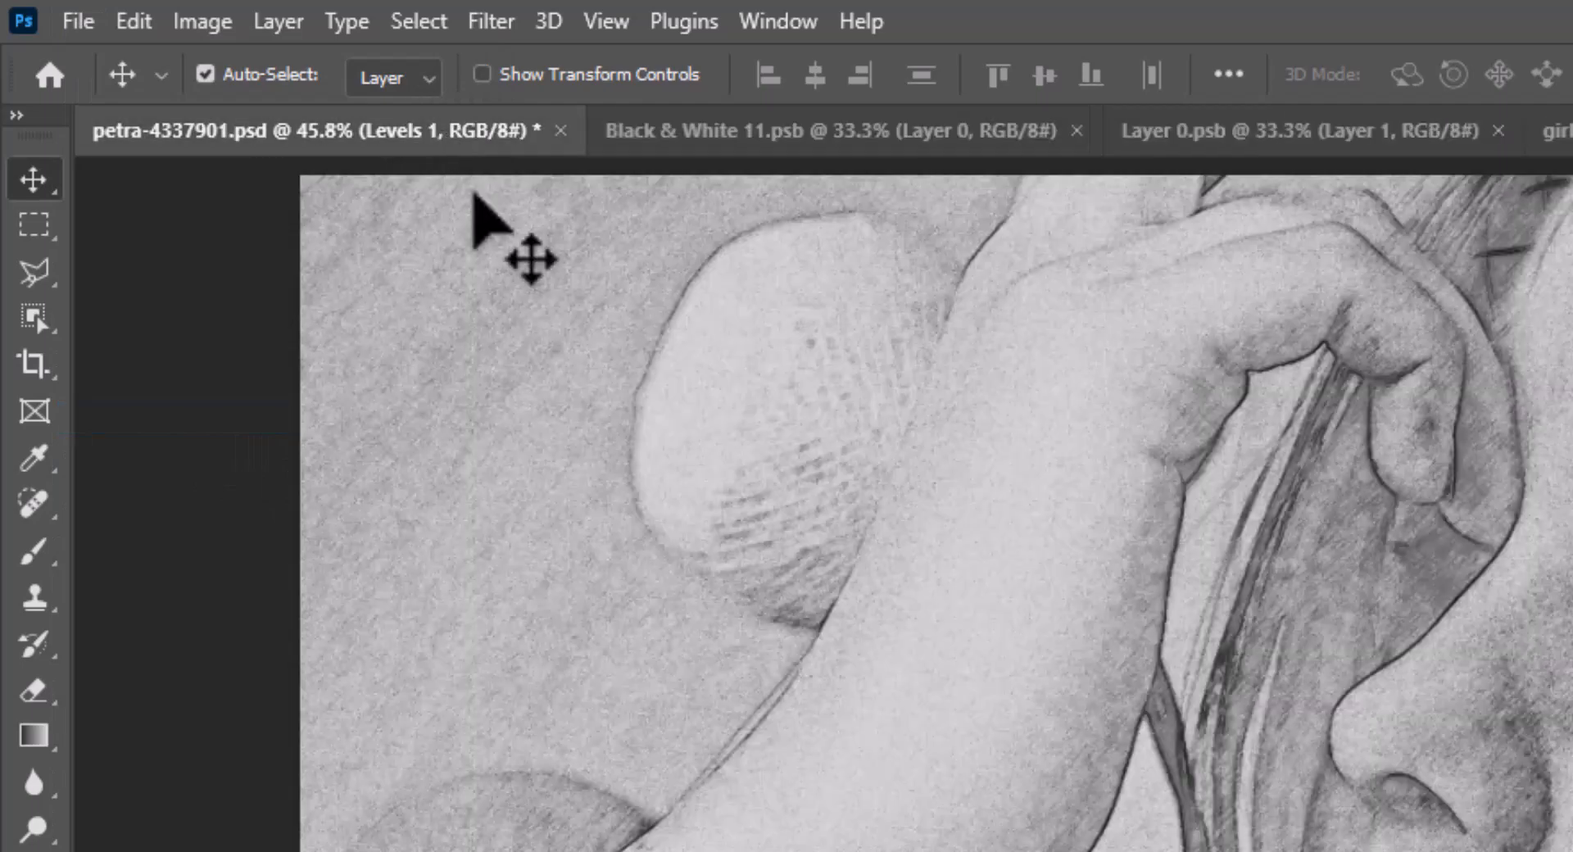